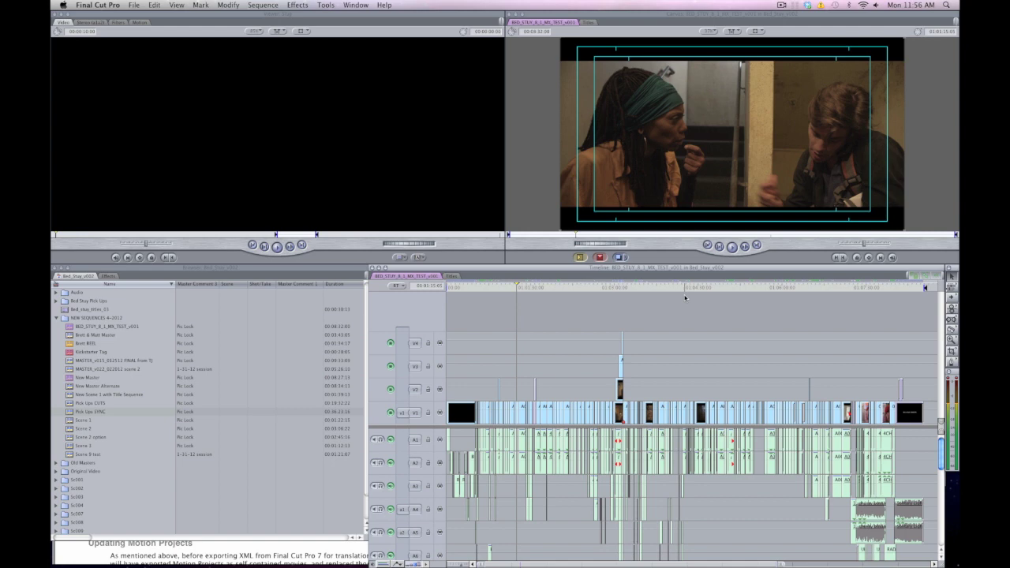
- Switch to the App Store showing the 7toX for Final Cut Pro page, version 1.0.12 at $9.99
key("super+Tab")
key("super+Tab")
key("super+Tab")
key("super+Tab")
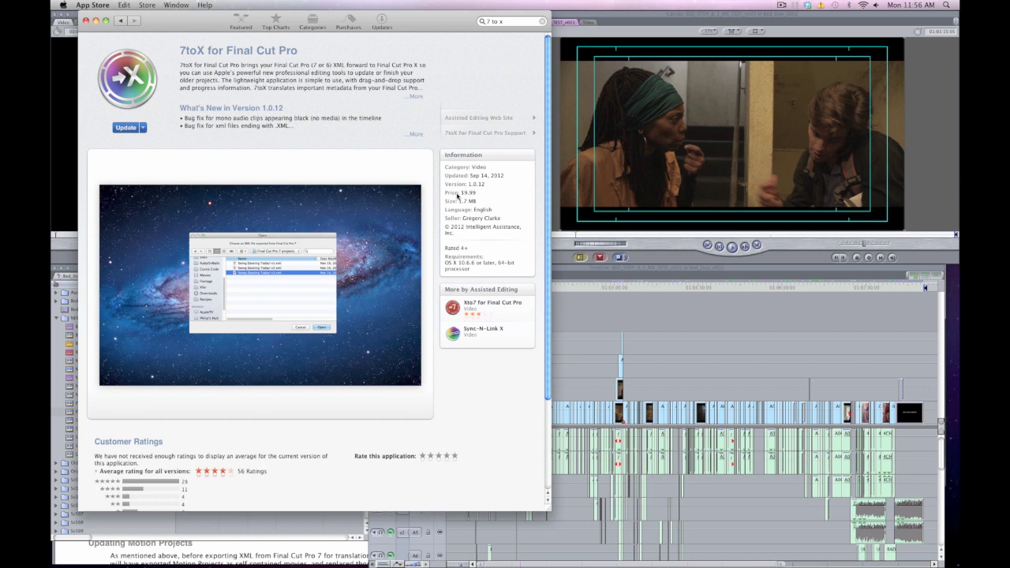
- Switch back to Final Cut Pro 7 with the Bed Stuy sequence in the timeline
key("super+Tab")
key("super+Tab")
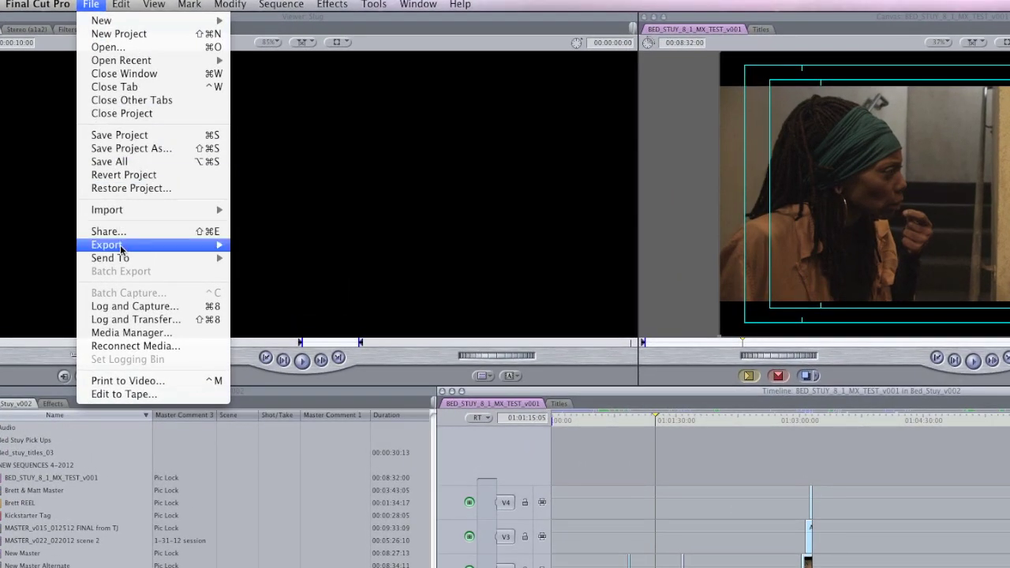
- Export BED_STUY_8_1_MX_TEST_v001 as Apple XML Interchange Format version 5 and save the file
mouse_move(153, 169)
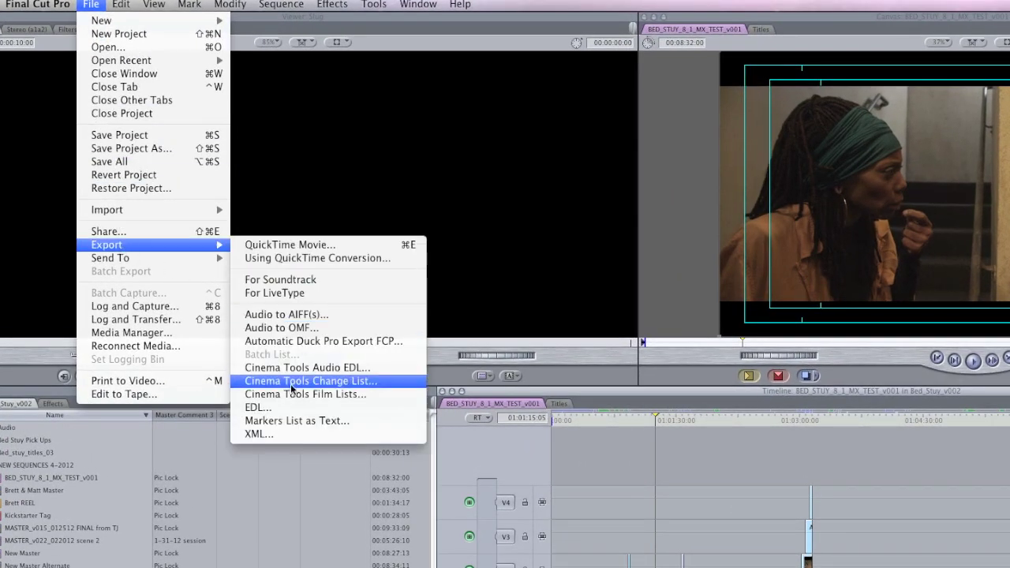
left_click(282, 434)
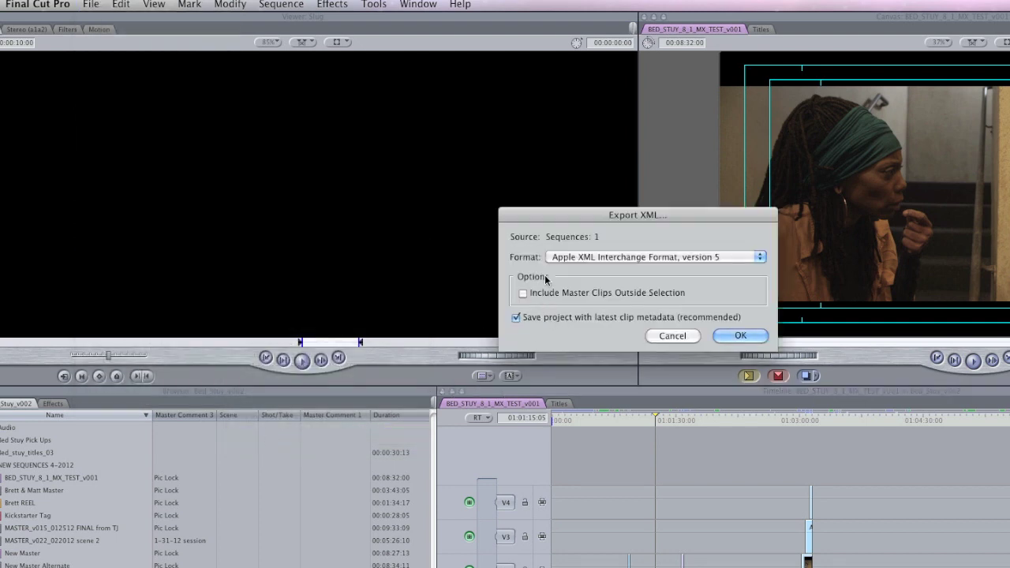
left_click(740, 336)
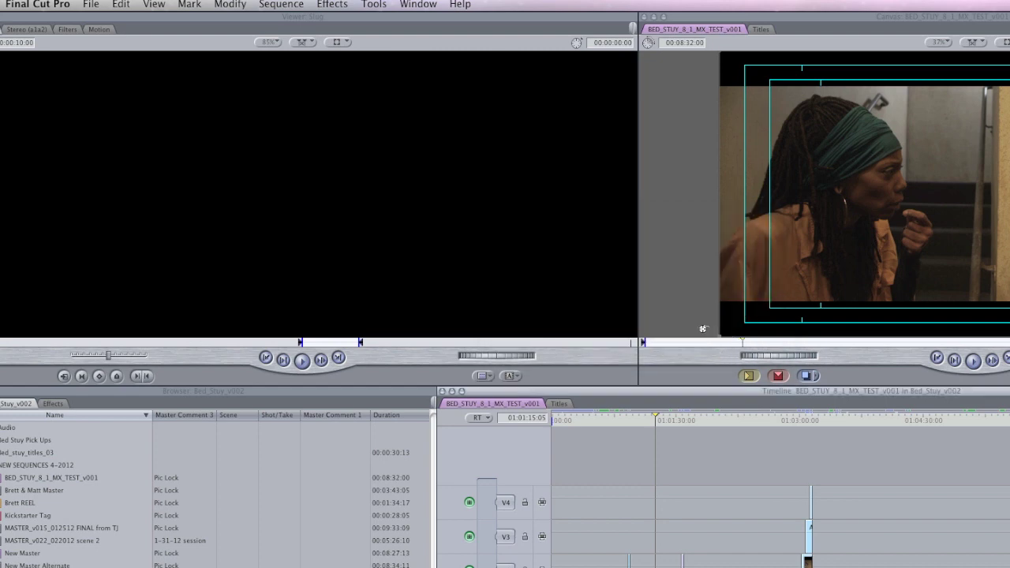
key("super+s")
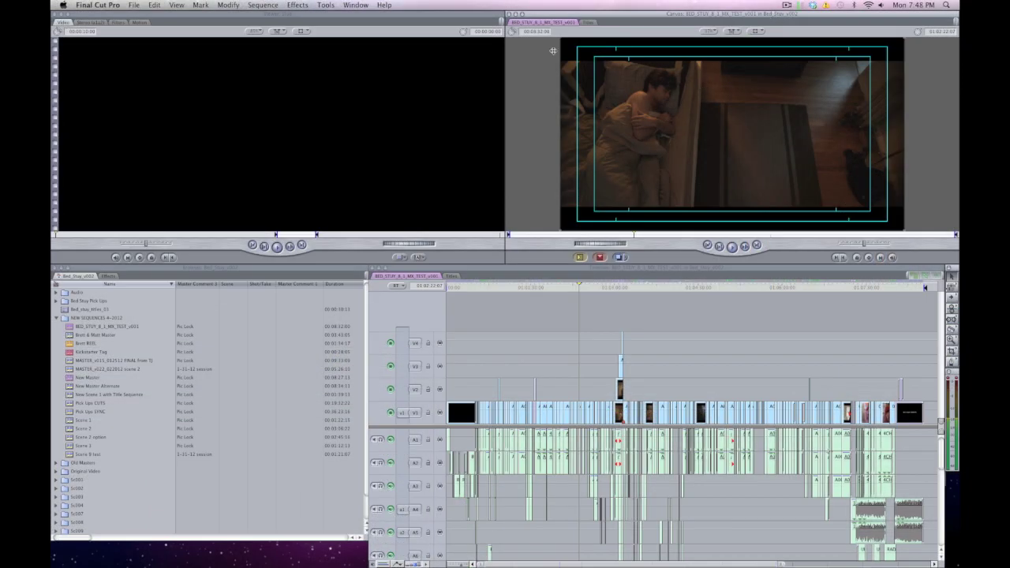
- Start a QuickTime Movie export targeting the exports folder, widening the column to read file names
left_click(135, 6)
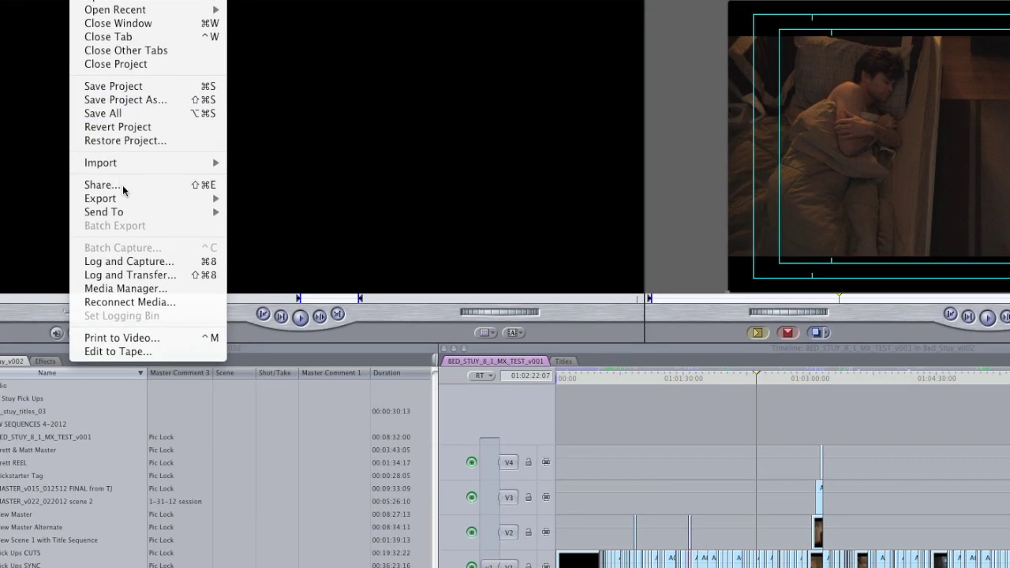
mouse_move(160, 170)
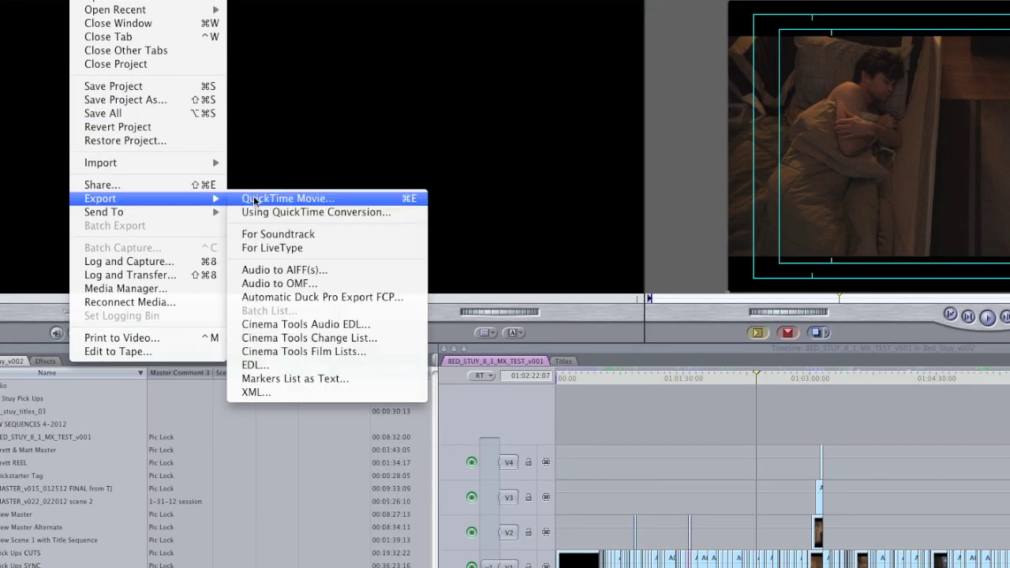
left_click(229, 196)
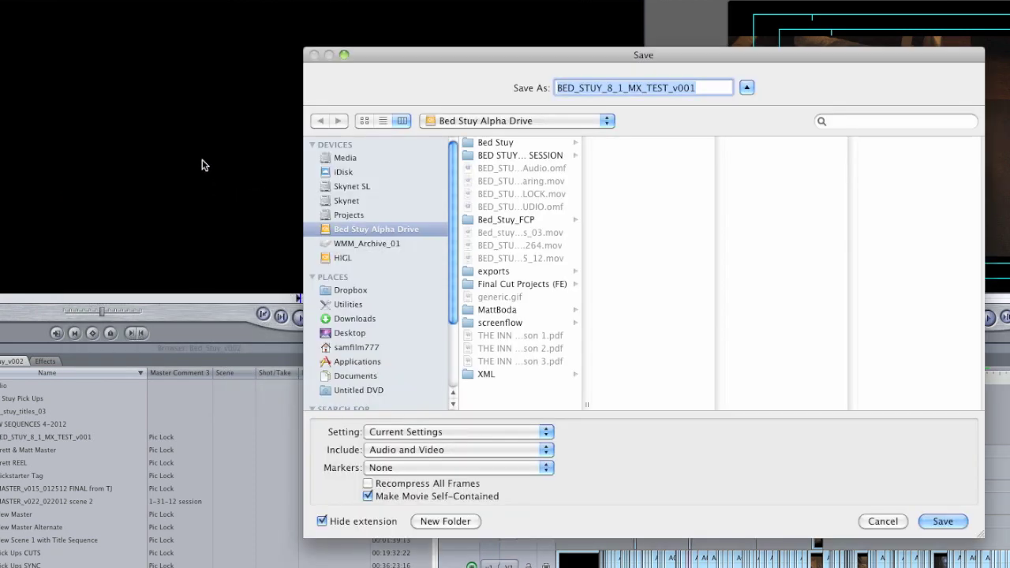
left_click(469, 272)
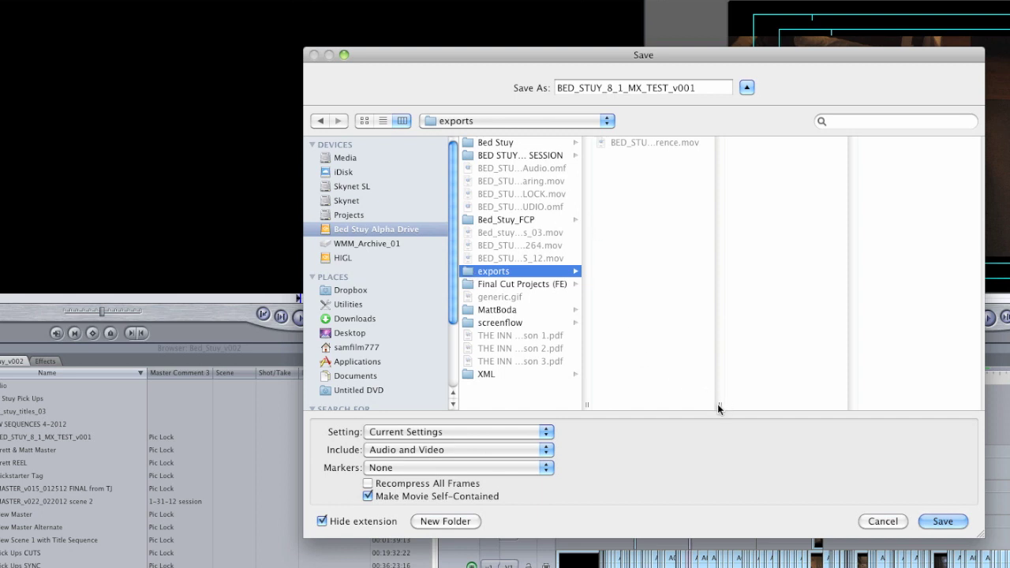
left_click_drag(721, 404, 747, 401)
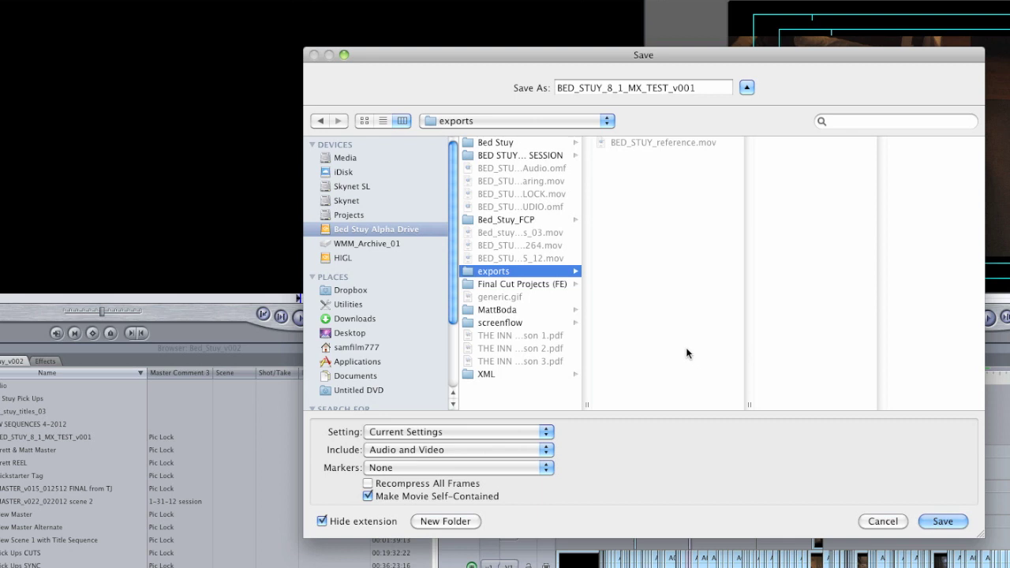
- Cancel the QuickTime export and create a 002_forresolve bin inside NEW SEQUENCES 4-2012
left_click(882, 521)
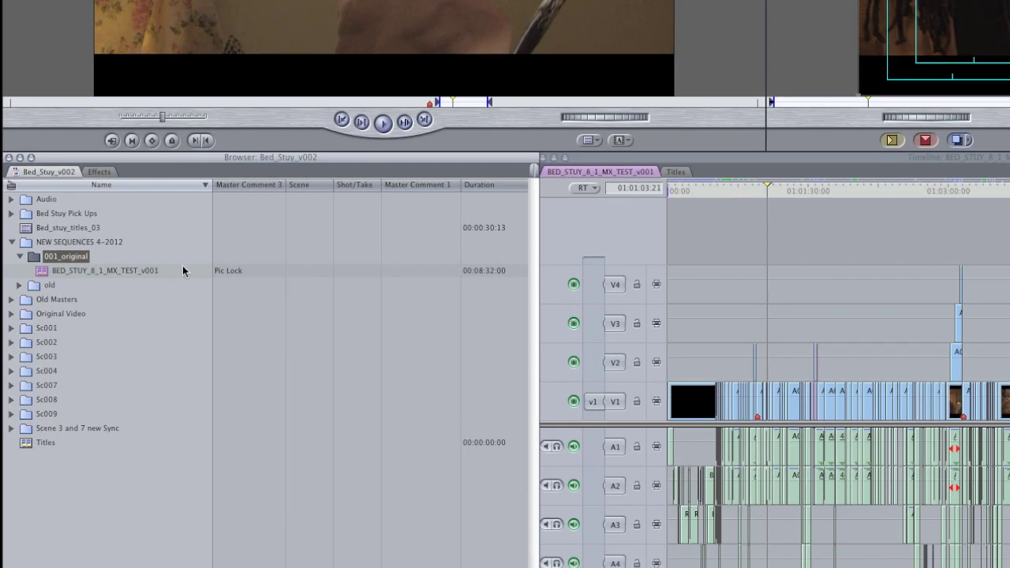
right_click(22, 242)
left_click(48, 261)
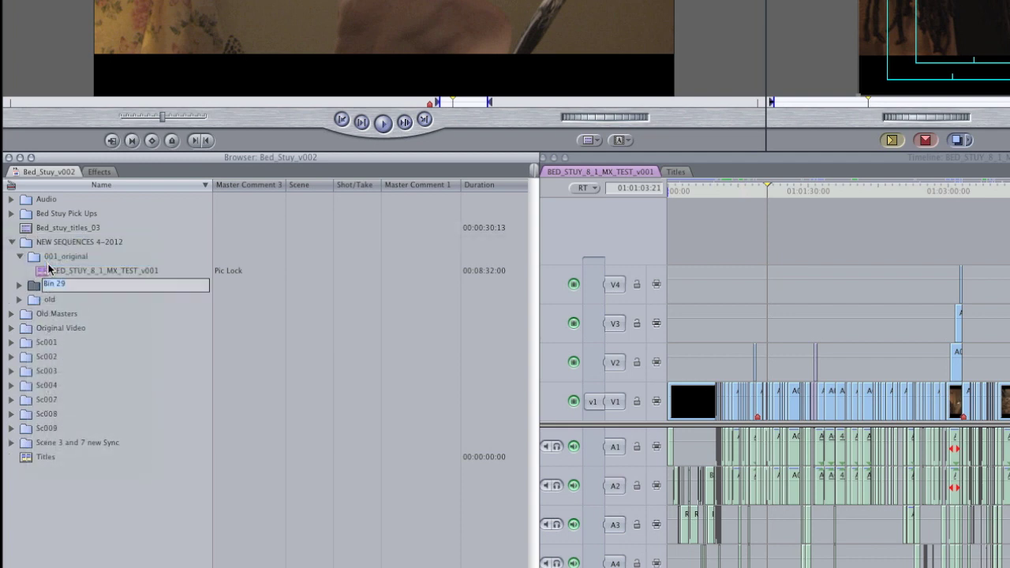
type("002_forresolve")
key("Return")
- Copy BED_STUY_8_1_MX_TEST_v001 into the 002_forresolve bin and clear the copy's colour label
left_click(40, 272)
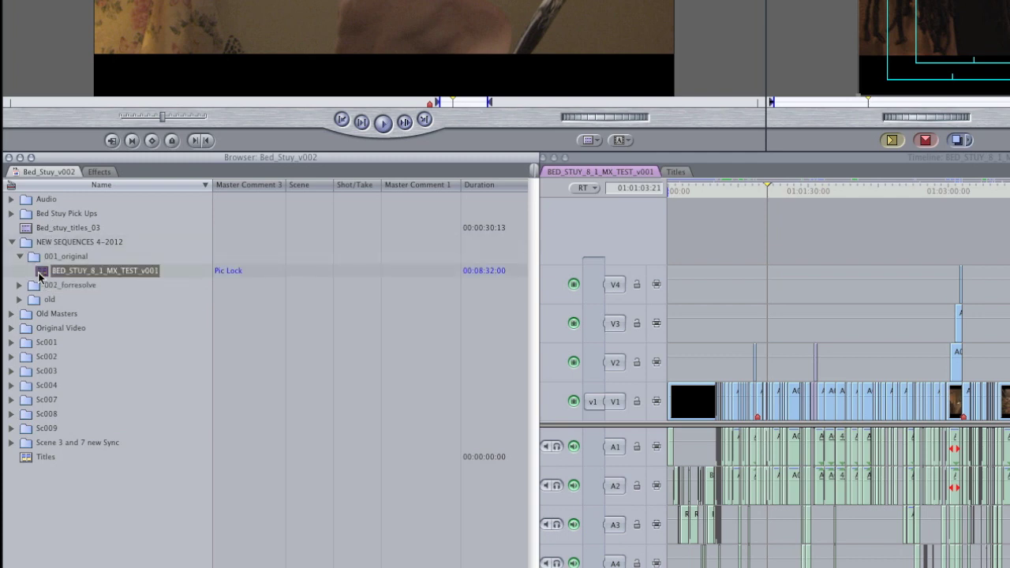
left_click_drag(39, 276, 22, 292)
left_click(19, 285)
right_click(41, 304)
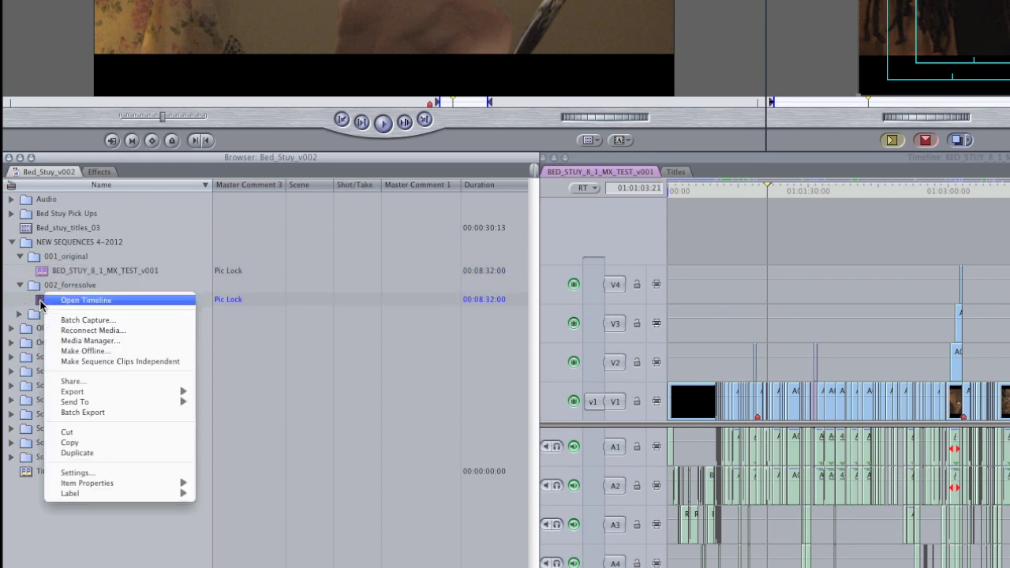
mouse_move(72, 493)
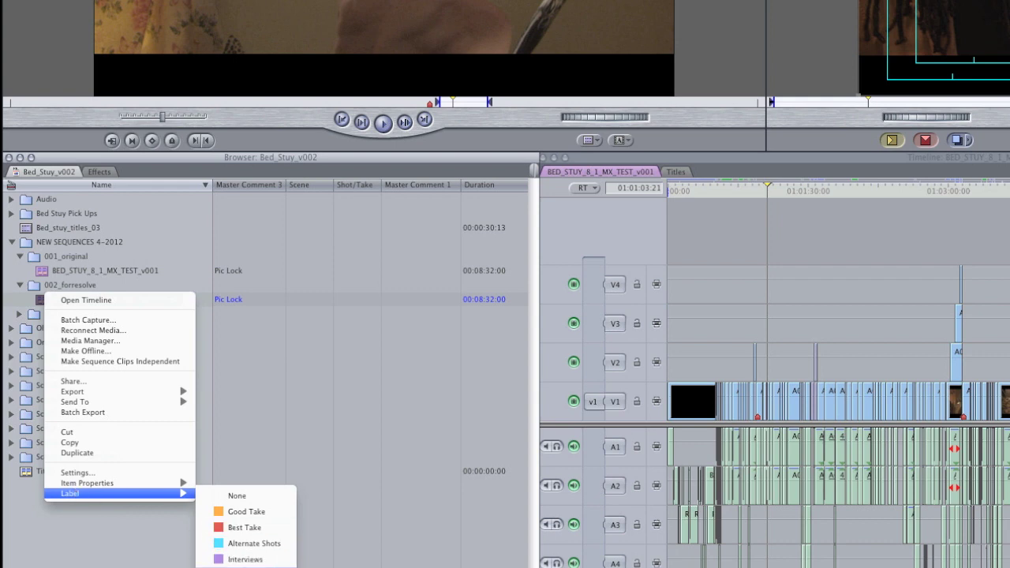
left_click(203, 498)
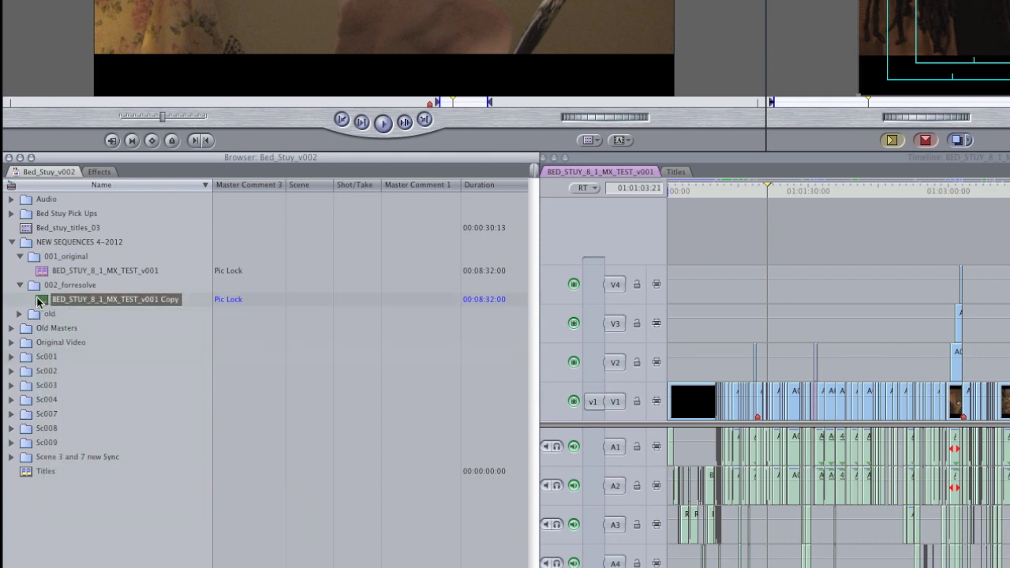
- Rename the copied sequence to BED_STUY_forresolve
left_click(67, 299)
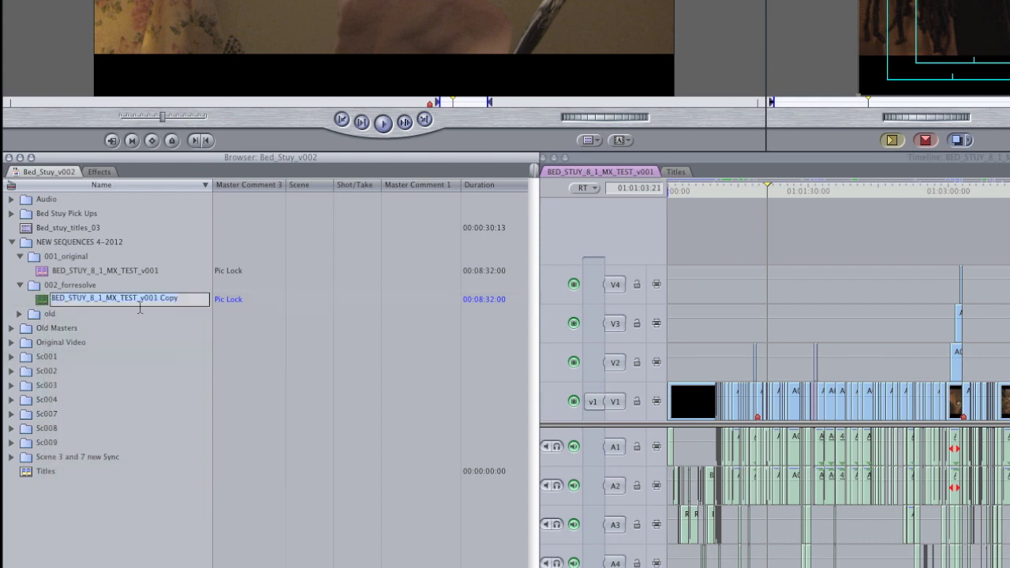
key("BackSpace")
key("BackSpace")
key("BackSpace")
key("BackSpace")
key("BackSpace")
key("BackSpace")
key("BackSpace")
key("BackSpace")
key("BackSpace")
key("BackSpace")
key("BackSpace")
key("BackSpace")
key("BackSpace")
key("BackSpace")
key("BackSpace")
key("BackSpace")
key("BackSpace")
key("BackSpace")
key("BackSpace")
type("forresolve")
key("Return")
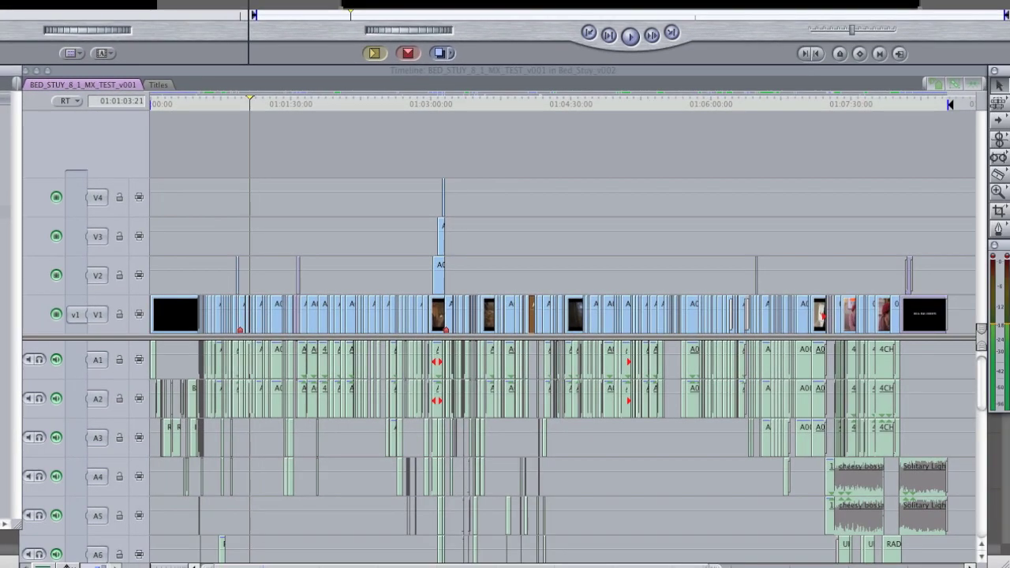
- Open BED_STUY_forresolve, zoom in, and delete the title clips around 01:01:40
key("Return")
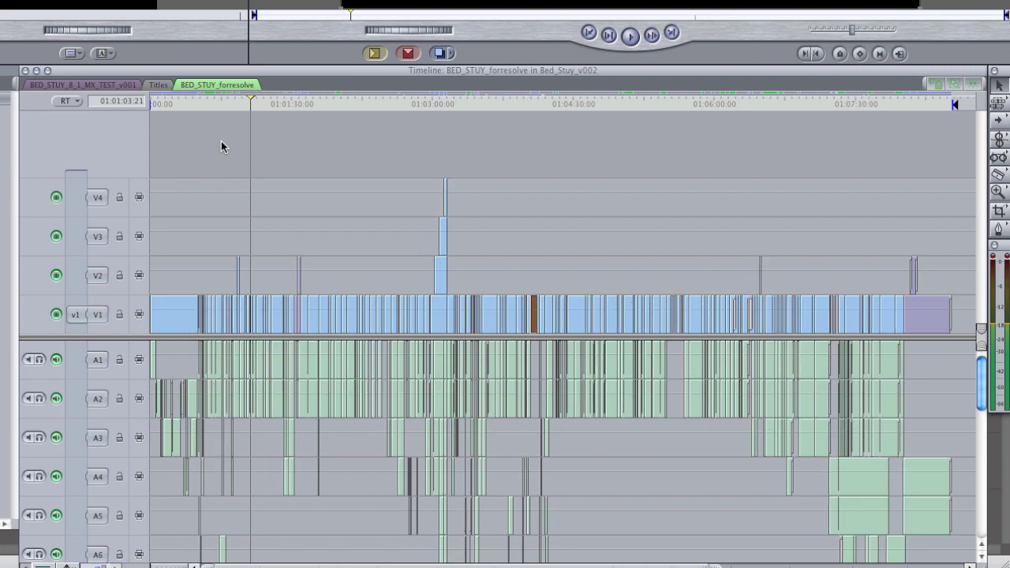
key("z")
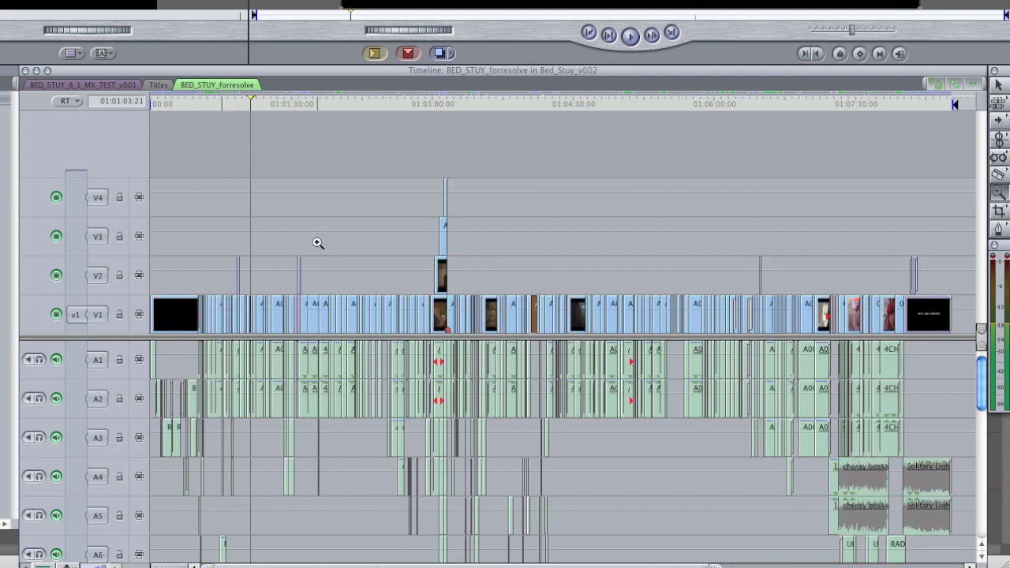
left_click(309, 244)
left_click(453, 239)
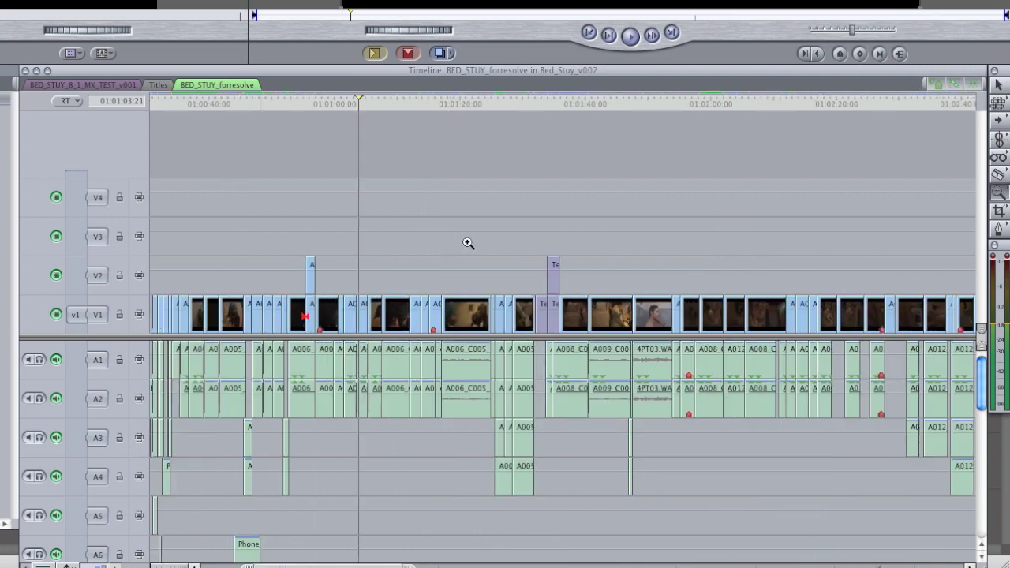
key("a")
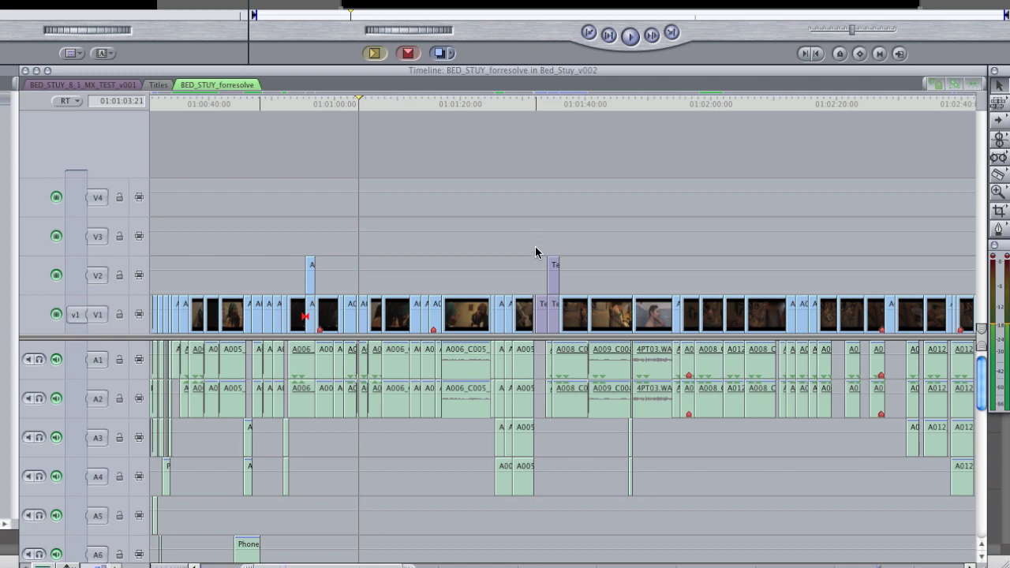
left_click_drag(535, 245, 554, 309)
key("Delete")
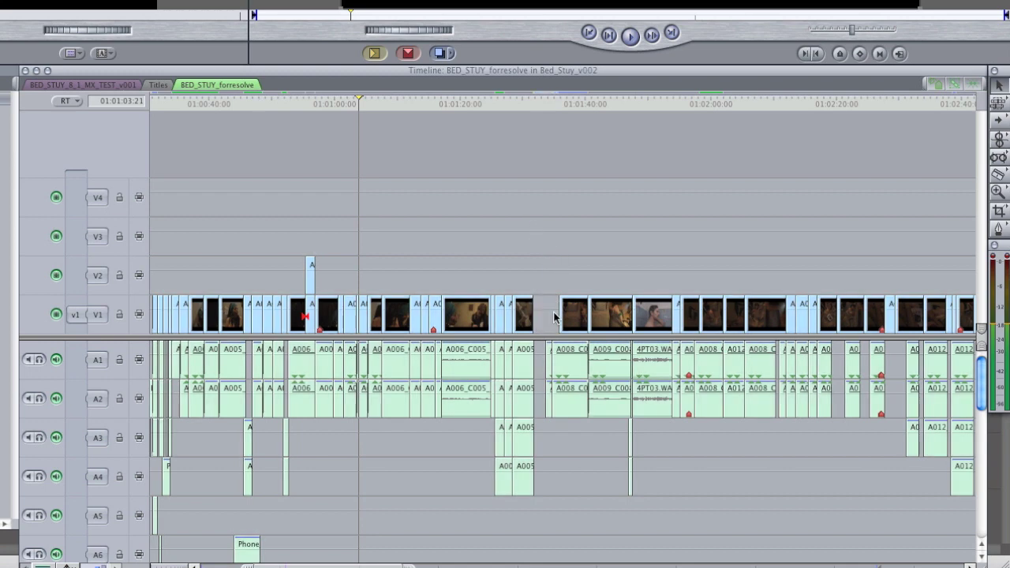
- Delete the end title clips on V1 and V2, then confirm the audio tracks are empty
key("shift+z")
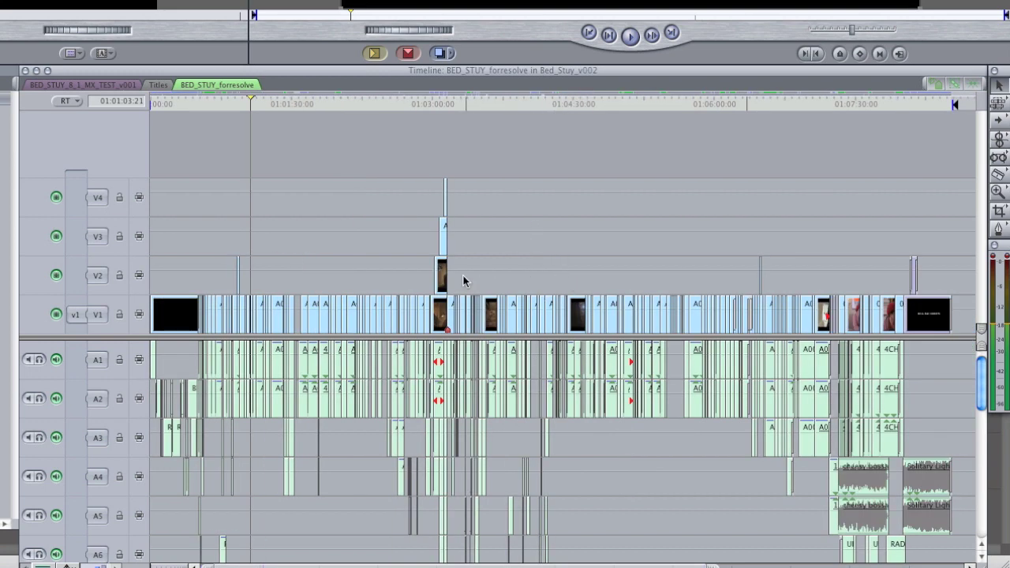
scroll(451, 277, "right", 3)
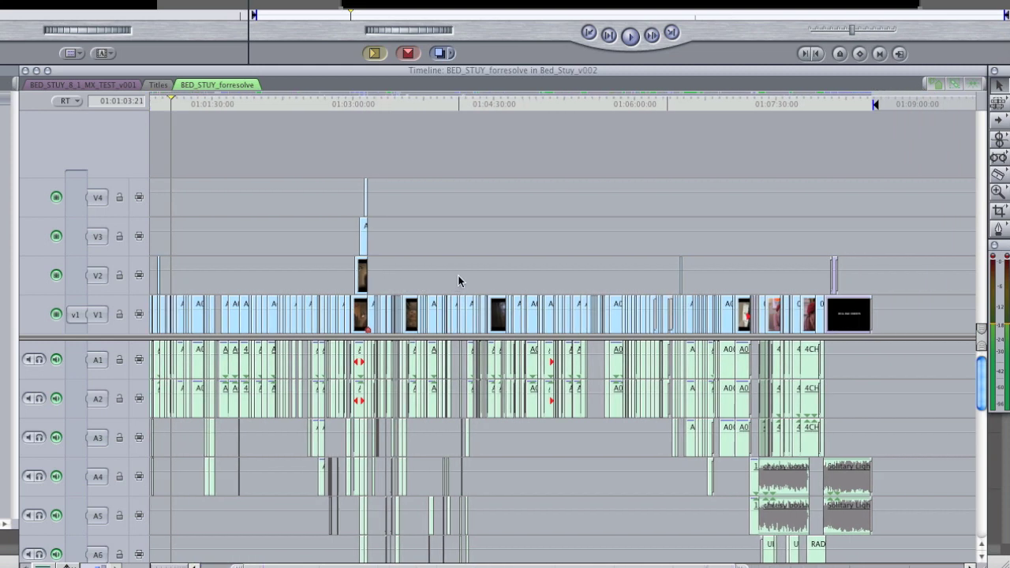
scroll(473, 276, "right", 5)
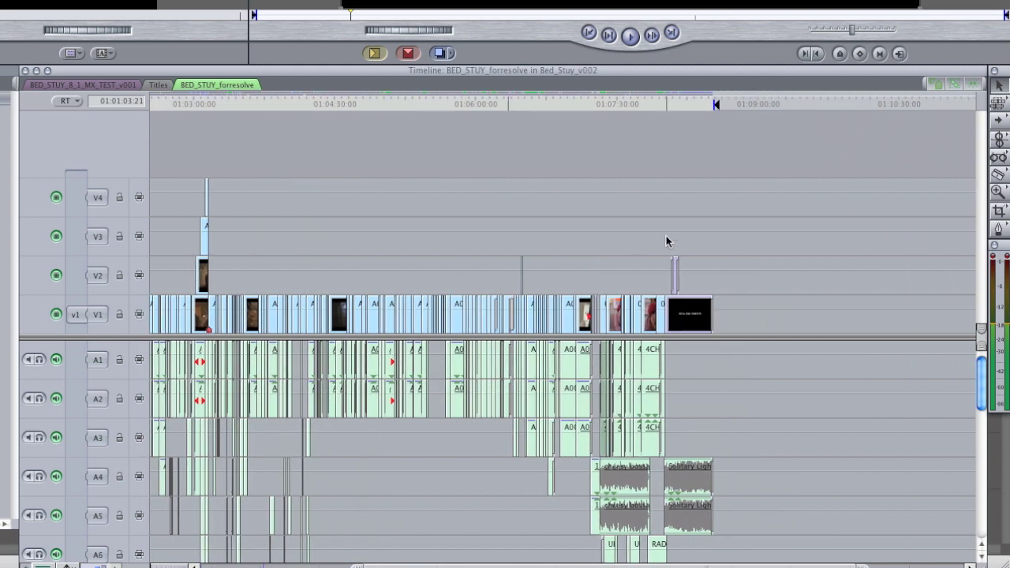
left_click_drag(666, 237, 714, 310)
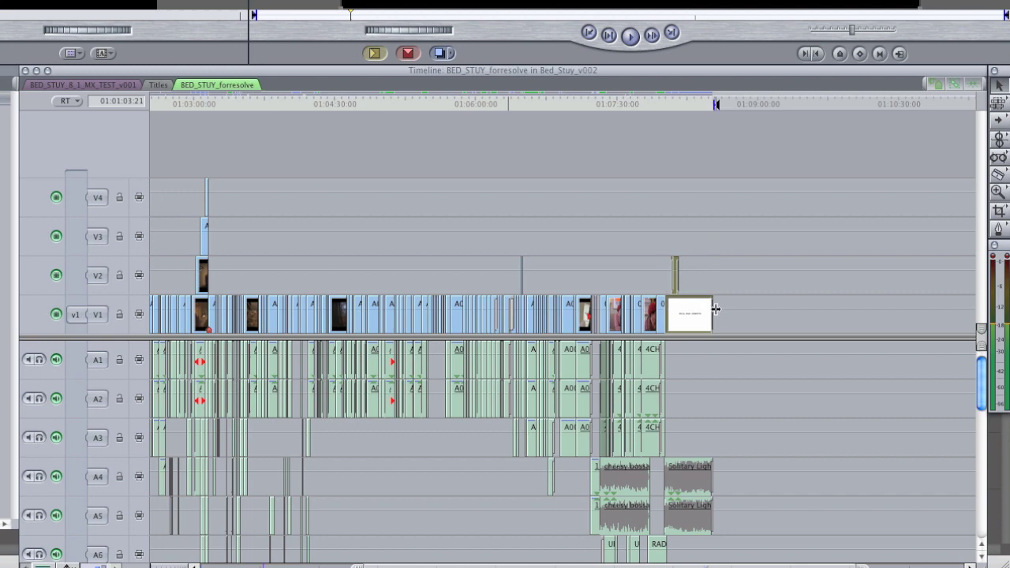
key("Delete")
key("super+equal")
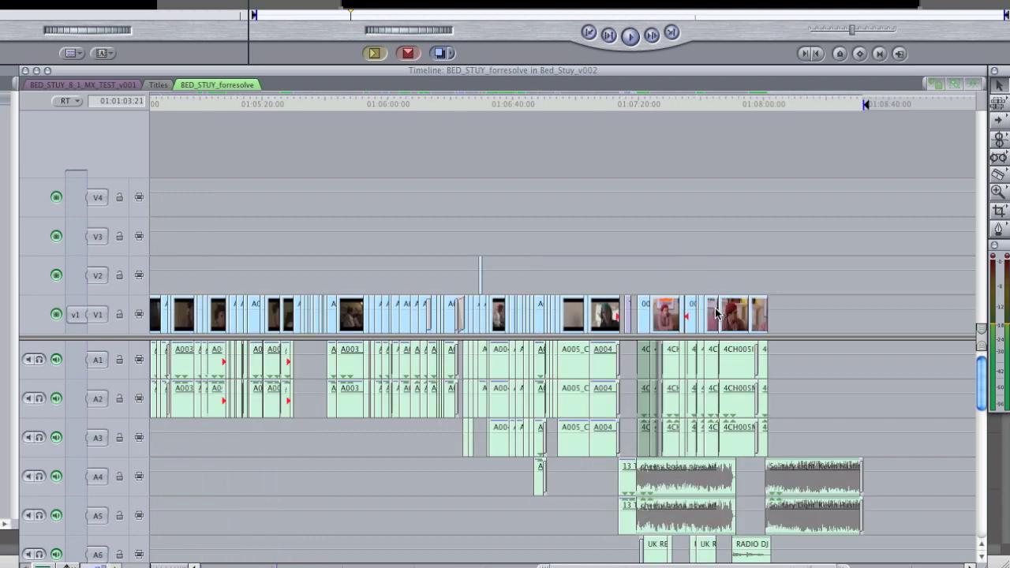
left_click(628, 314)
key("super+minus")
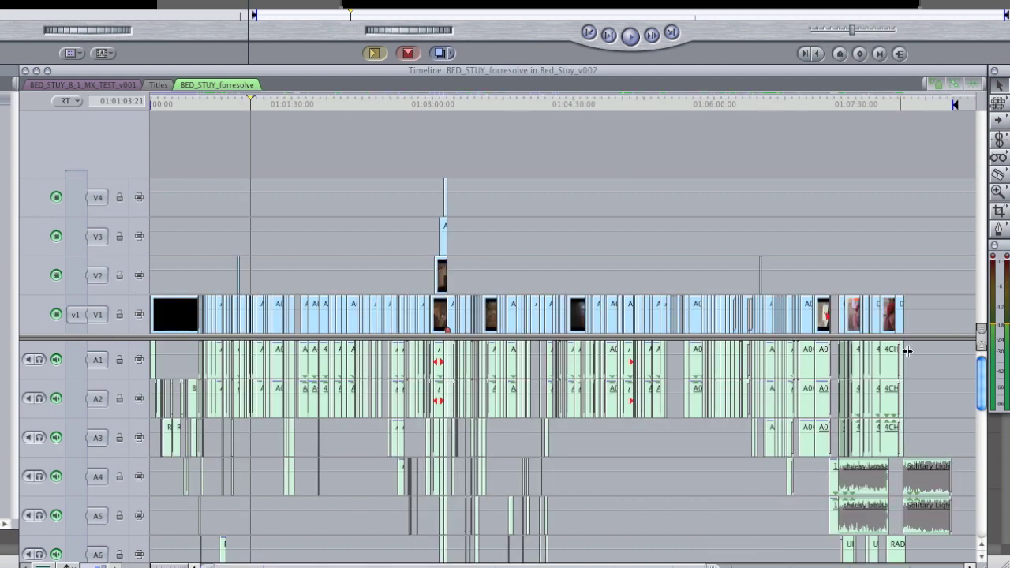
scroll(959, 367, "down", 10)
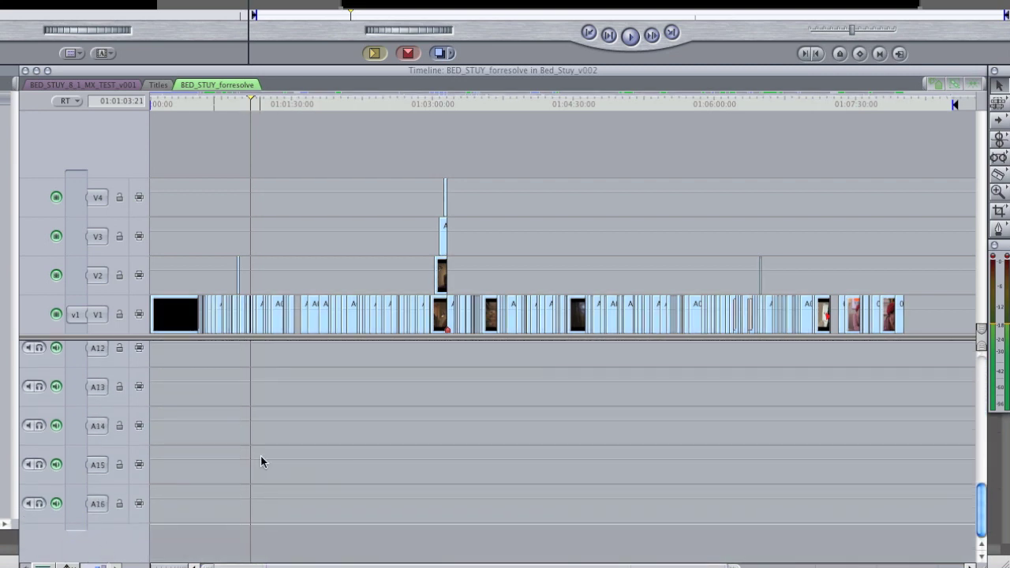
scroll(265, 453, "up", 10)
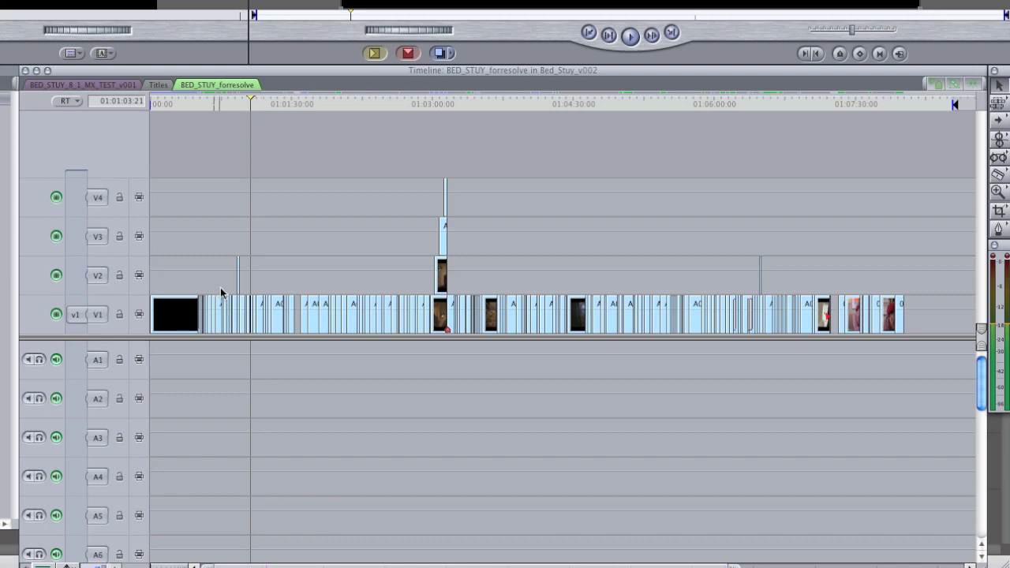
- Park the playhead at 01:01:11:16, show clip keyframe rows with Option-T, and zoom in
left_click(262, 101)
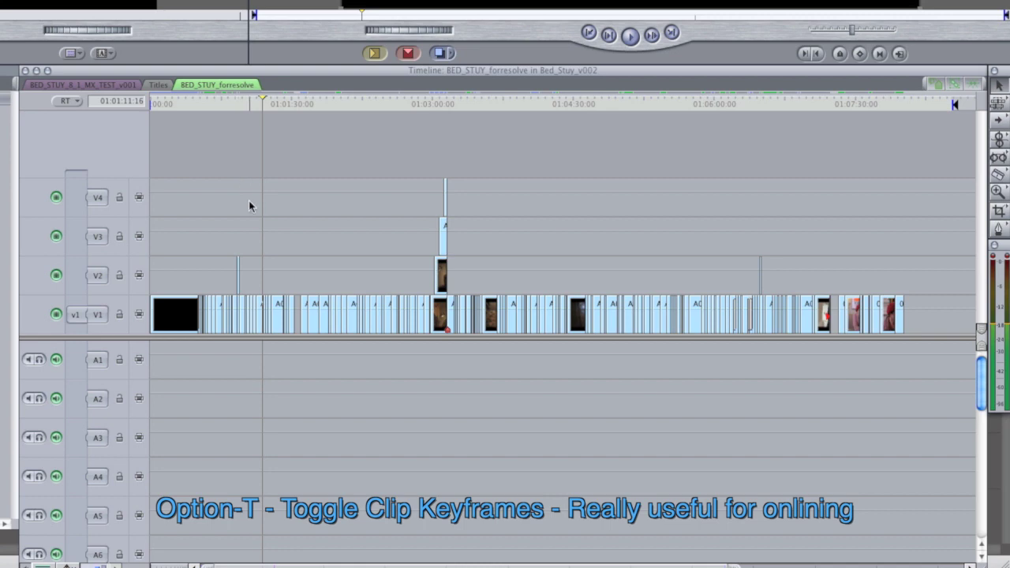
key("alt+t")
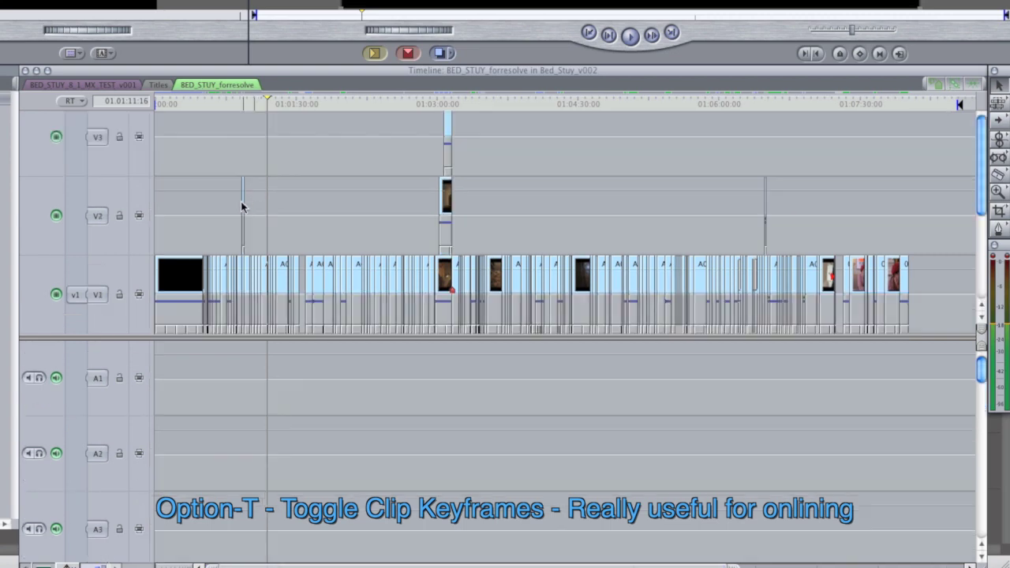
key("super+equal")
key("super+equal")
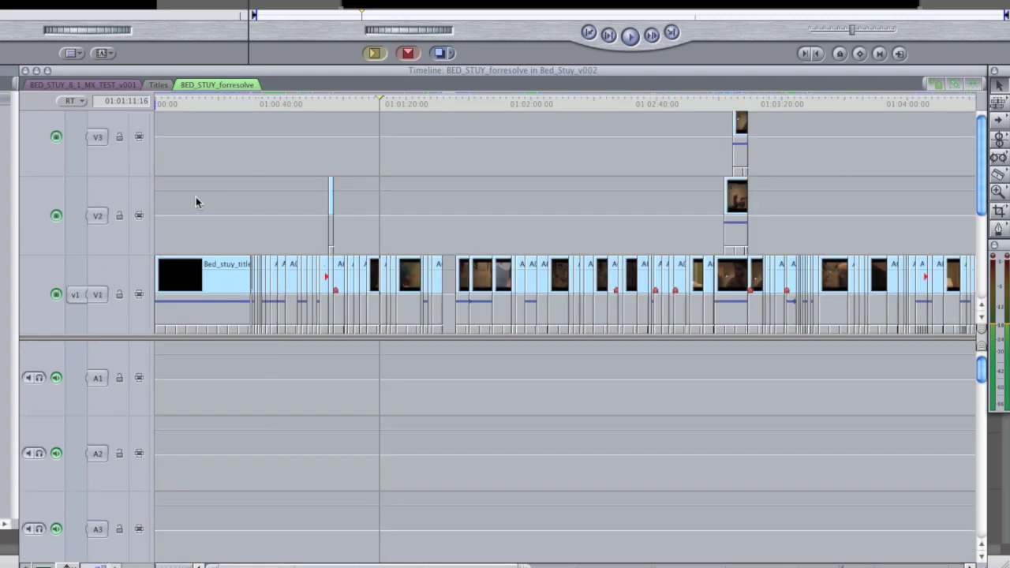
key("super+equal")
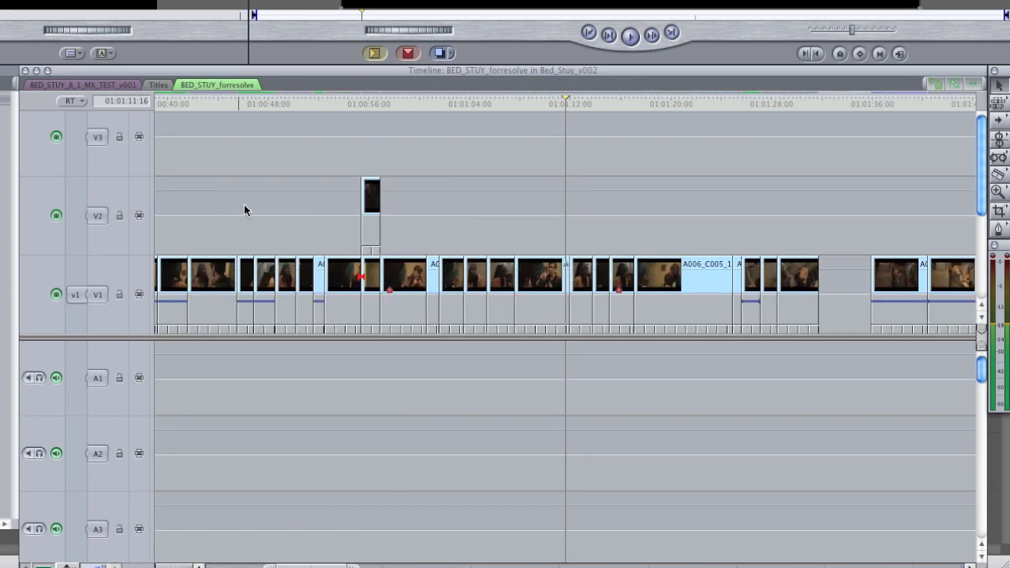
- Scroll through the zoomed timeline checking clips for speed changes
scroll(245, 206, "left", 5)
scroll(239, 209, "left", 2)
scroll(248, 211, "right", 8)
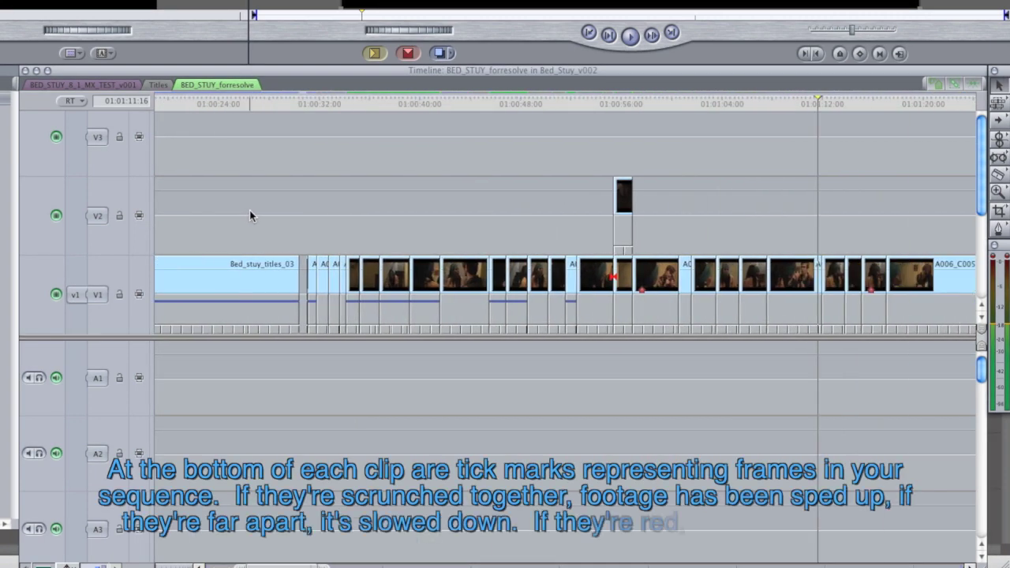
scroll(249, 212, "right", 12)
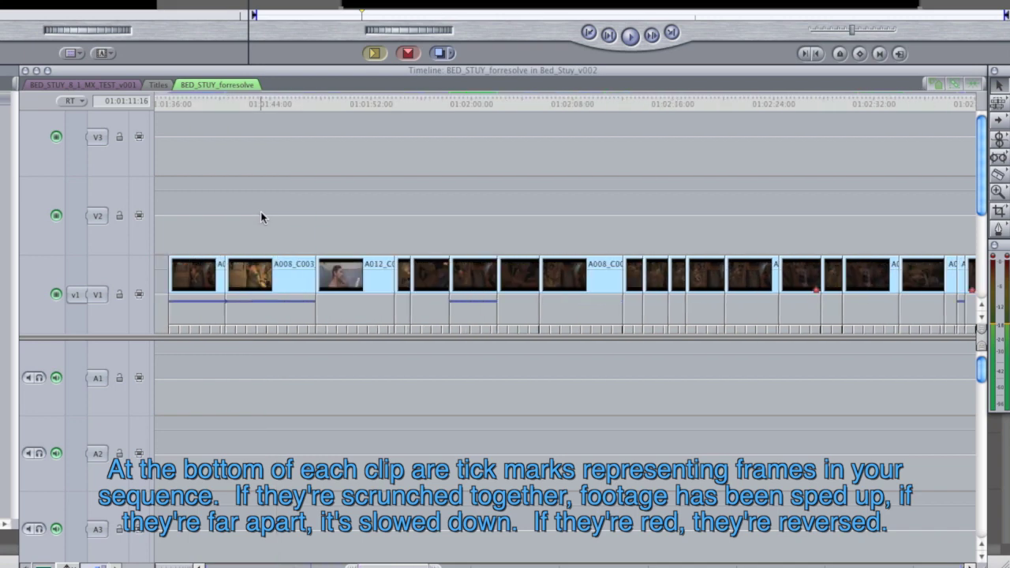
scroll(261, 208, "right", 12)
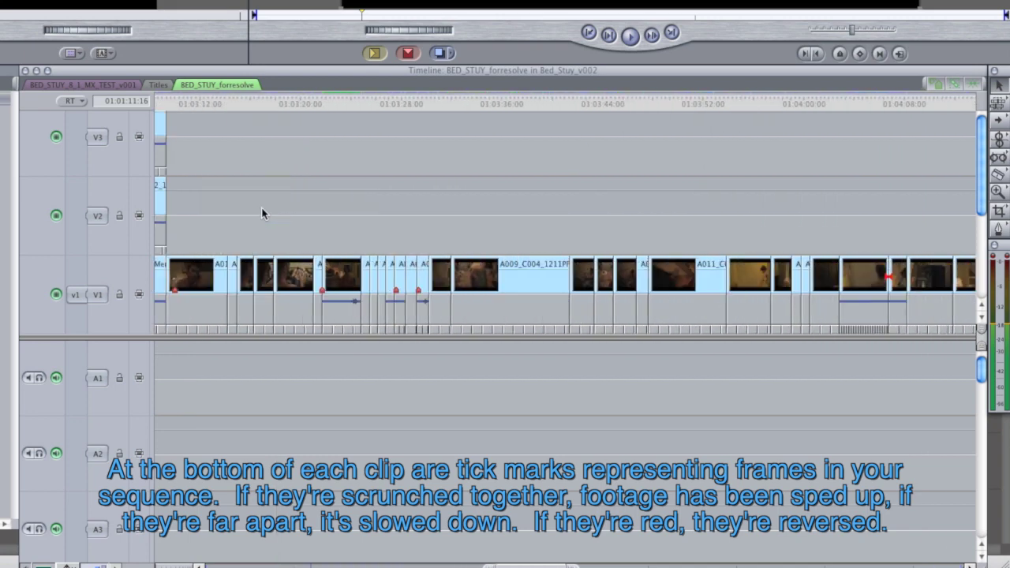
scroll(262, 211, "right", 2)
key("super+equal")
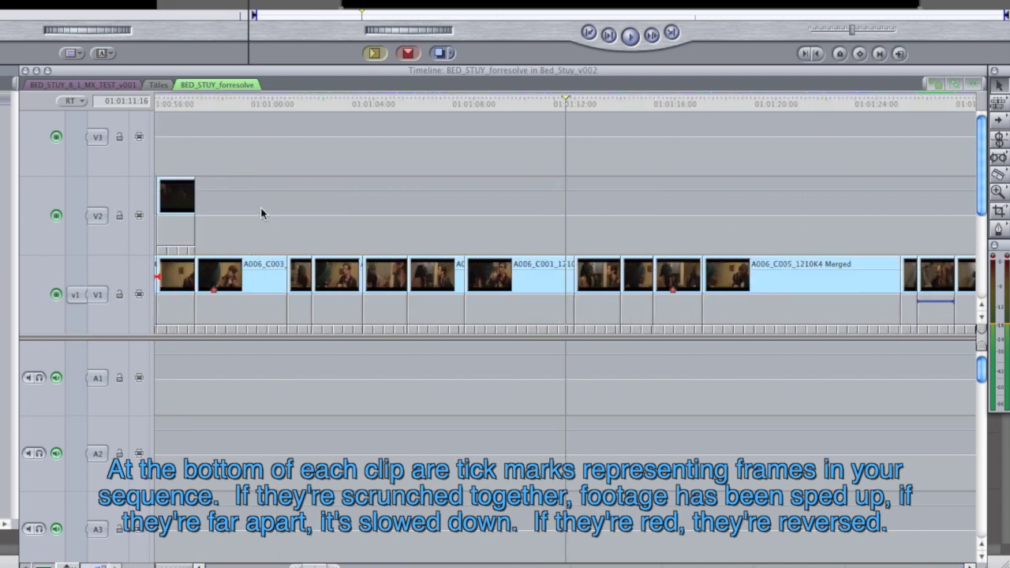
scroll(261, 207, "right", 15)
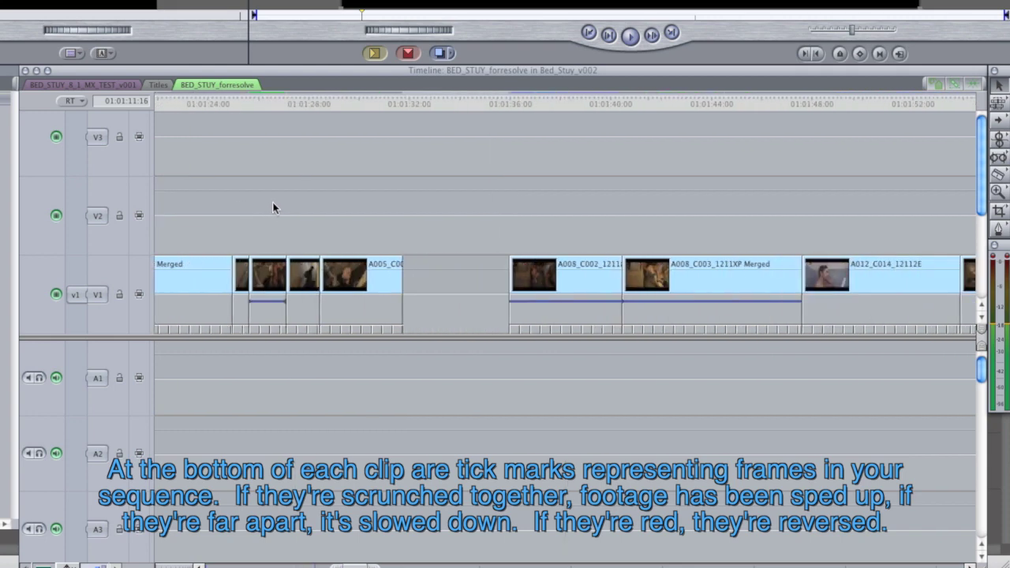
scroll(275, 205, "right", 16)
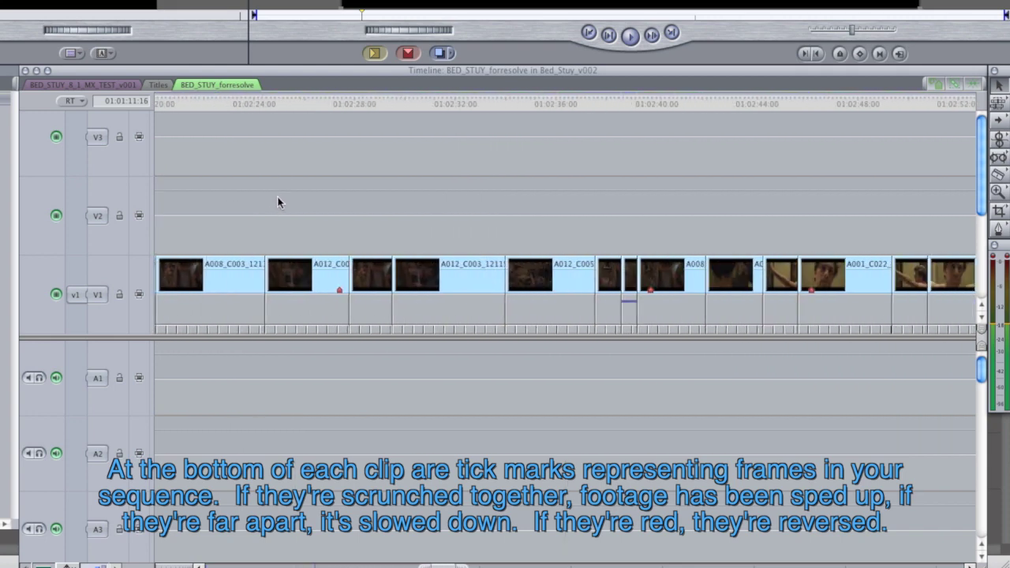
scroll(276, 199, "right", 7)
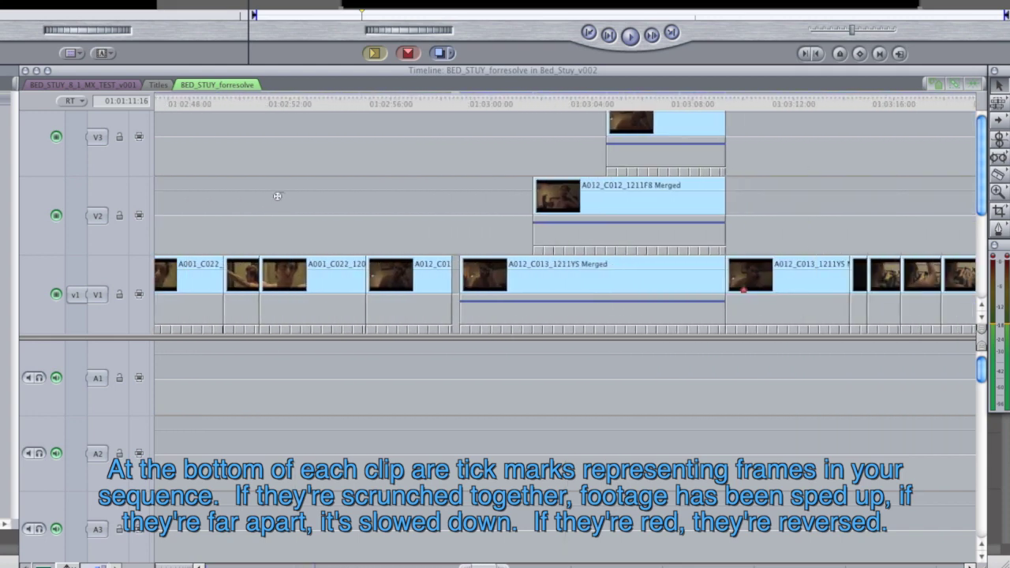
scroll(399, 200, "right", 5)
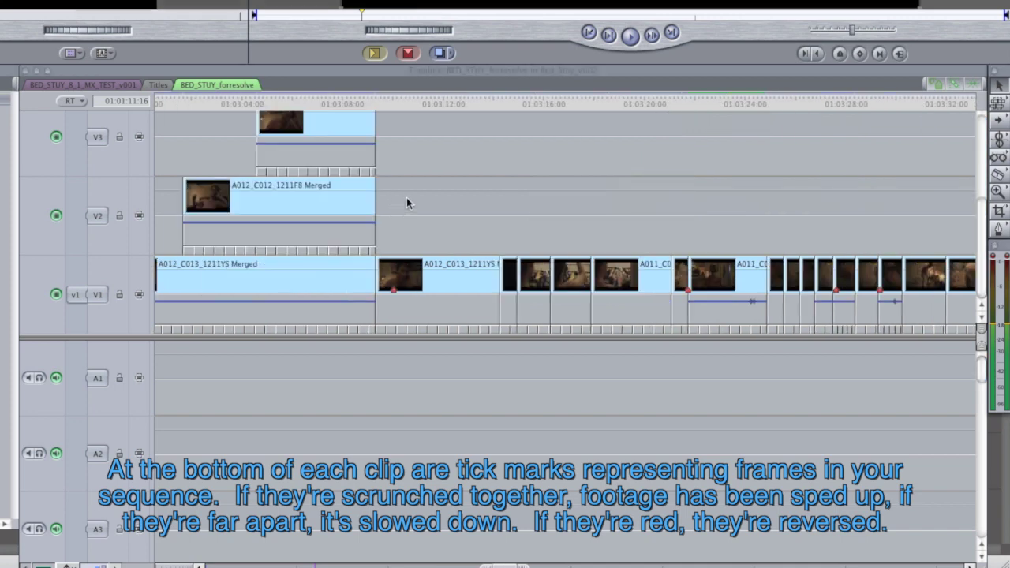
scroll(422, 200, "right", 4)
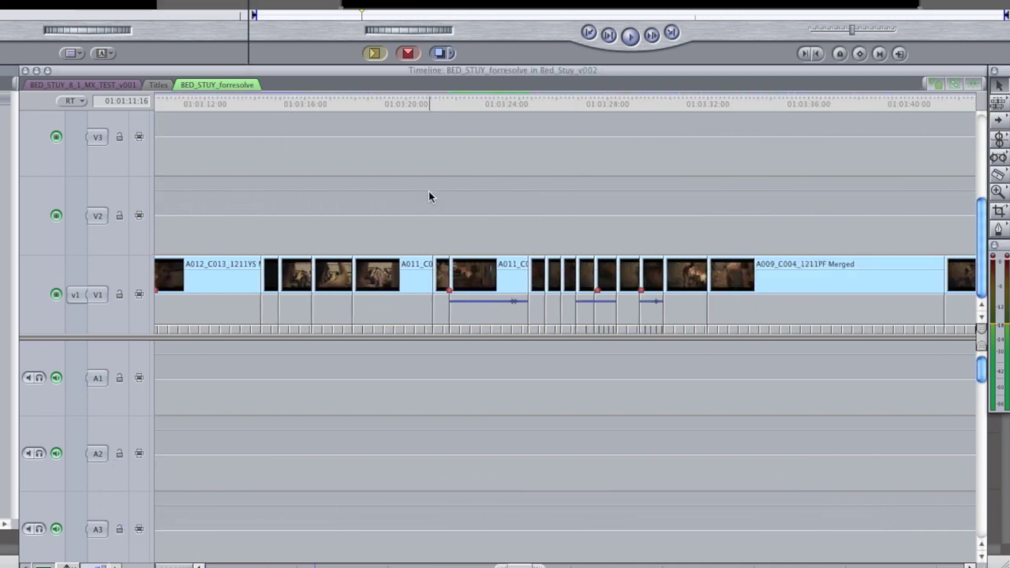
scroll(429, 197, "right", 1)
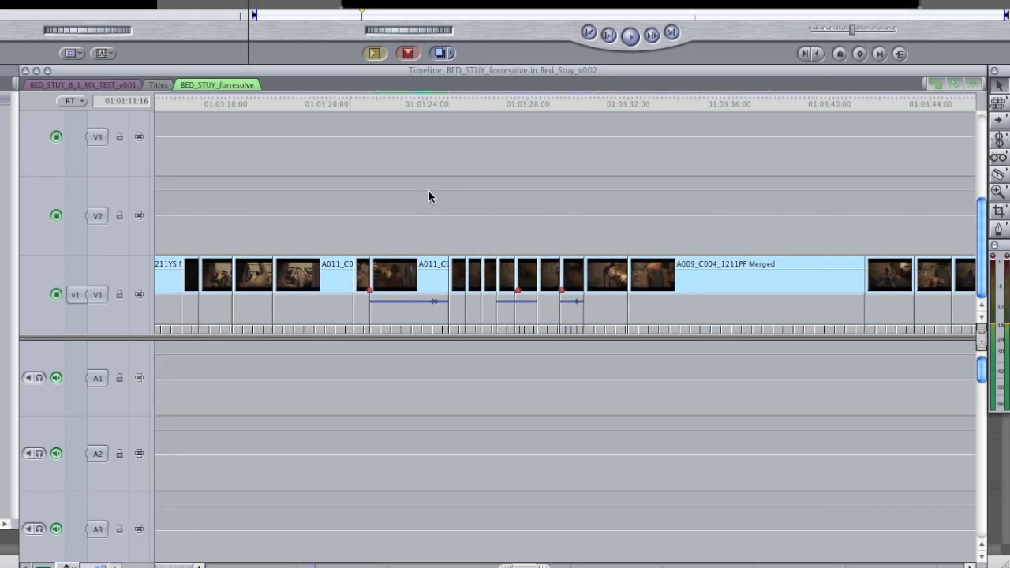
- Match-frame the A011_C013 clip on V1, lay its source on V2 above, and delete the original
left_click(514, 99)
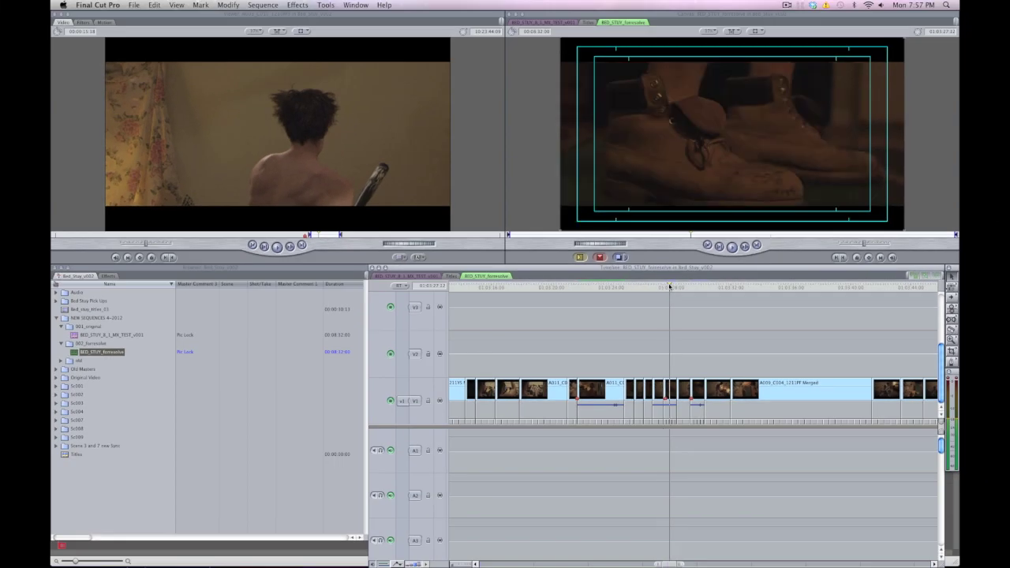
key("super+equal")
key("super+equal")
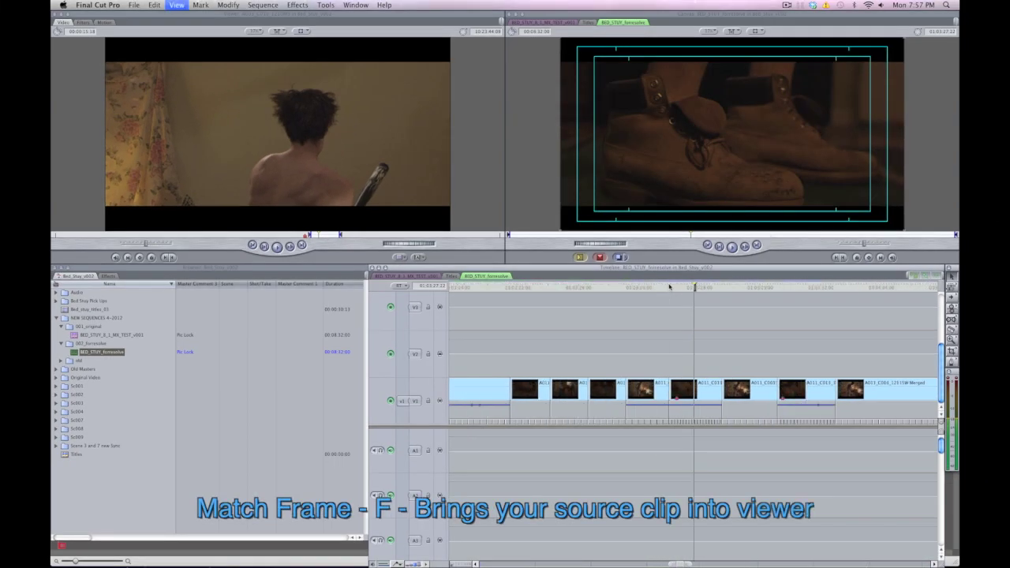
key("super+equal")
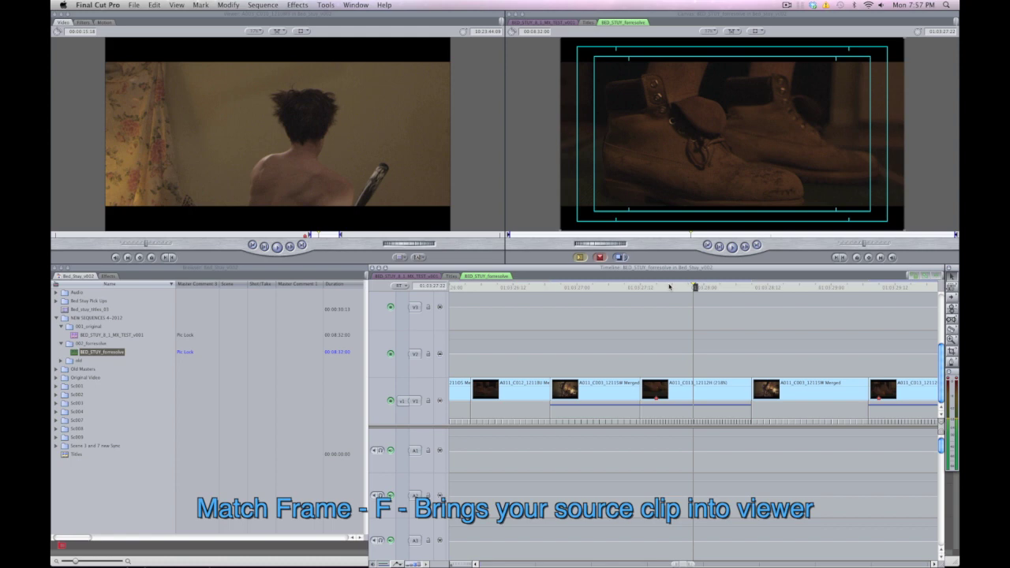
left_click(683, 391)
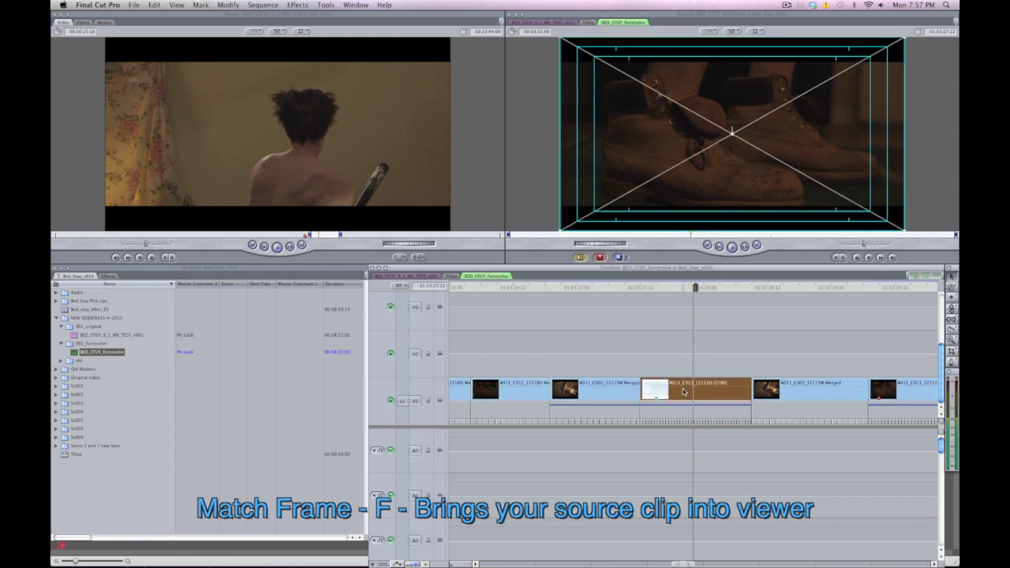
key("f")
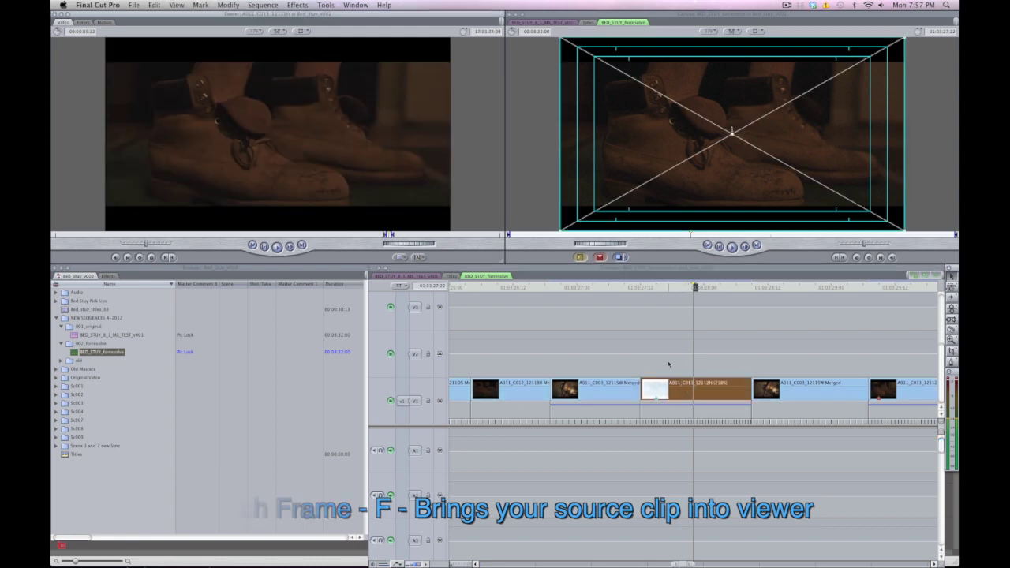
left_click(661, 288)
key("Left")
key("Left")
key("Left")
key("Left")
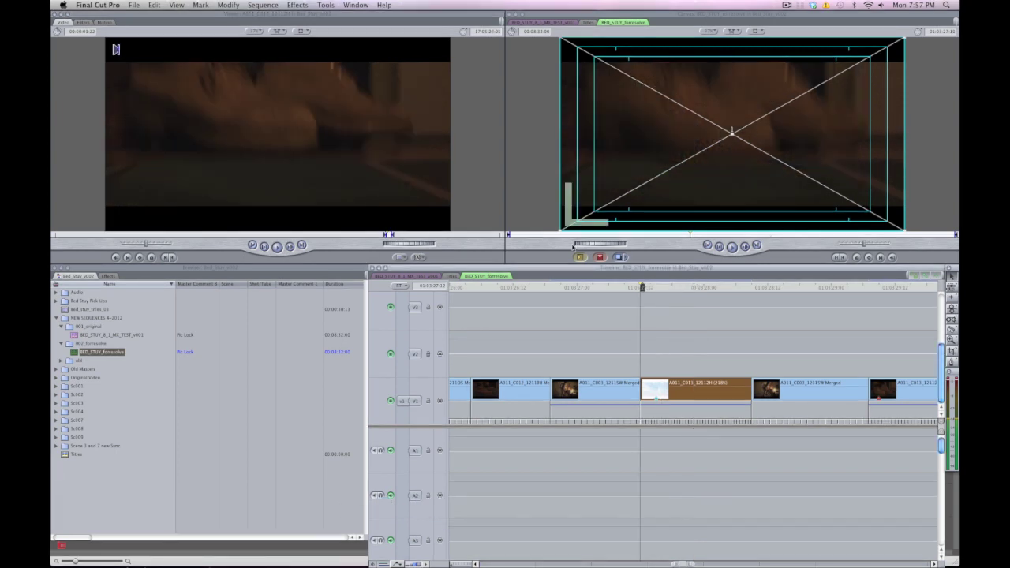
left_click_drag(363, 189, 646, 351)
left_click(660, 389)
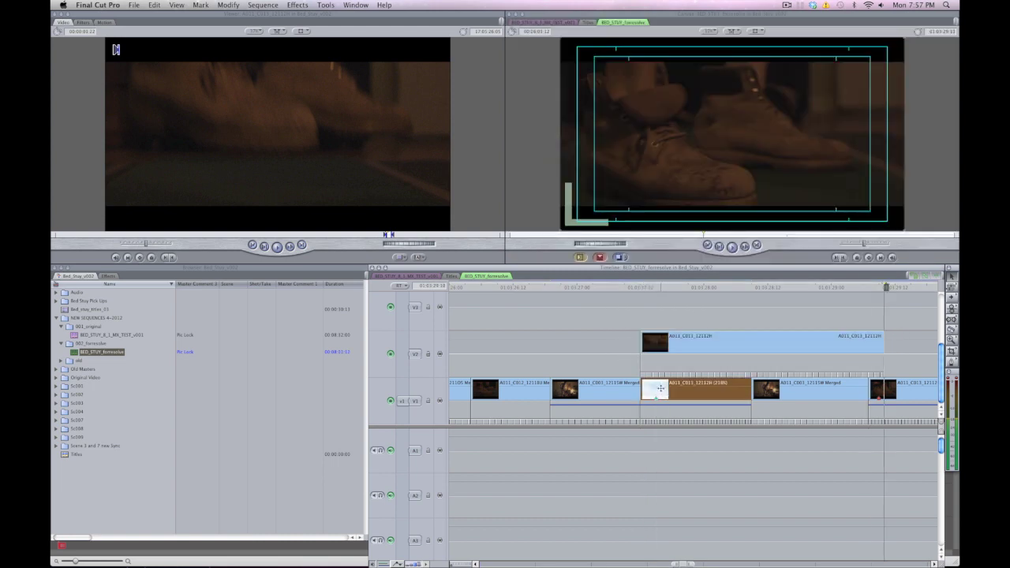
key("Delete")
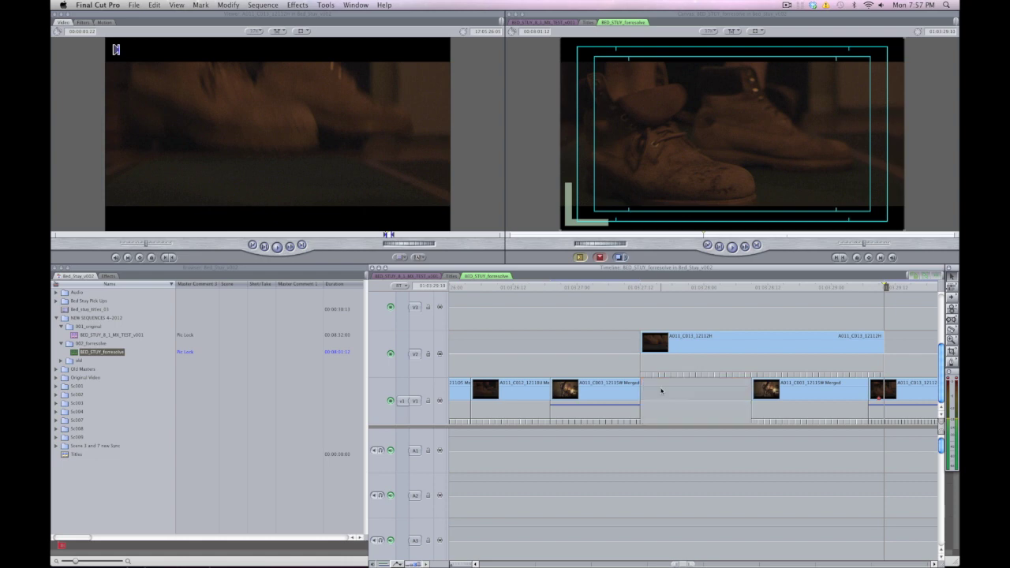
- Place a fresh A011_C013_12112H from the Viewer onto V3 and select its 50% speed clip on V1
key("super+minus")
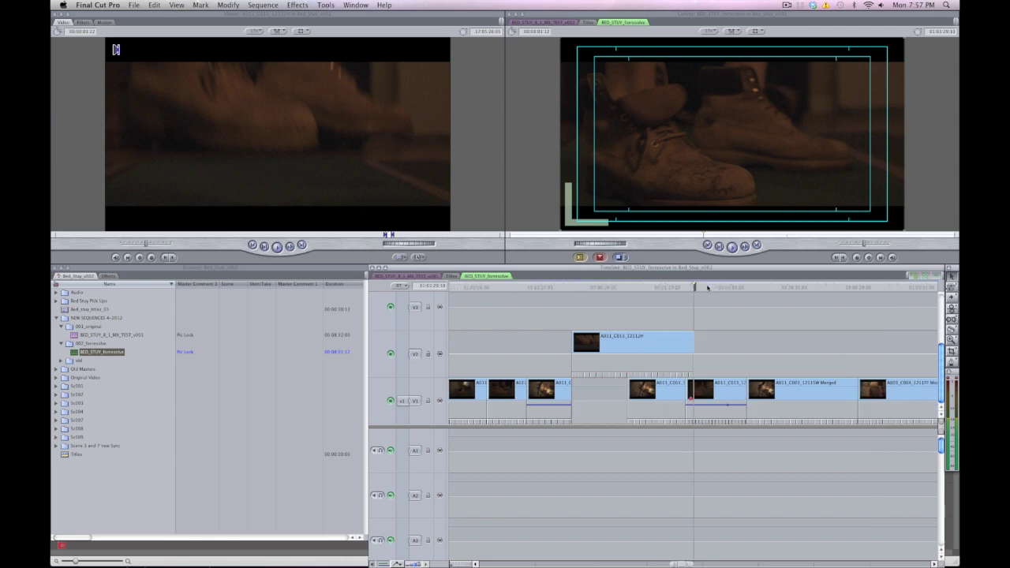
left_click(707, 287)
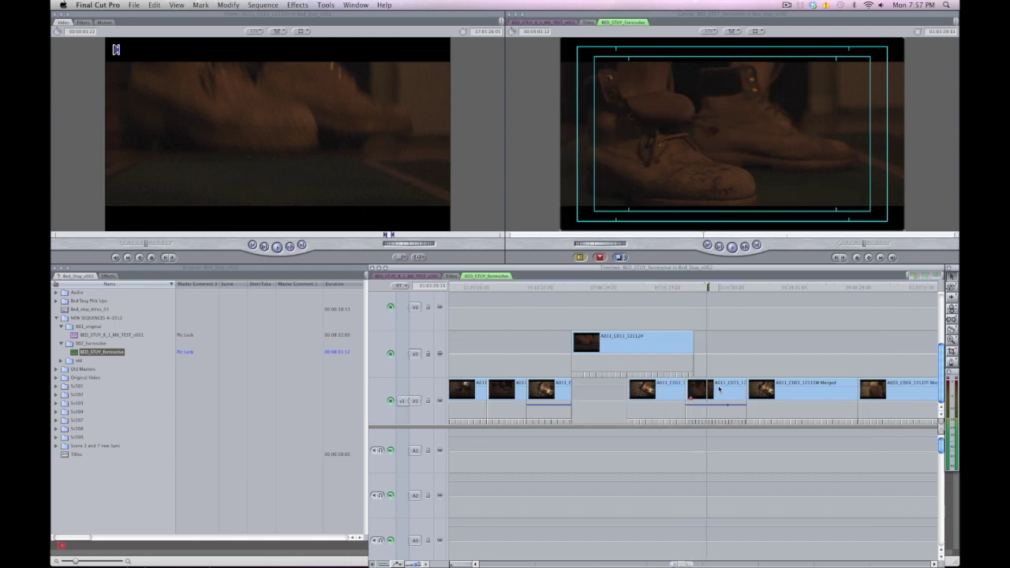
key("super+equal")
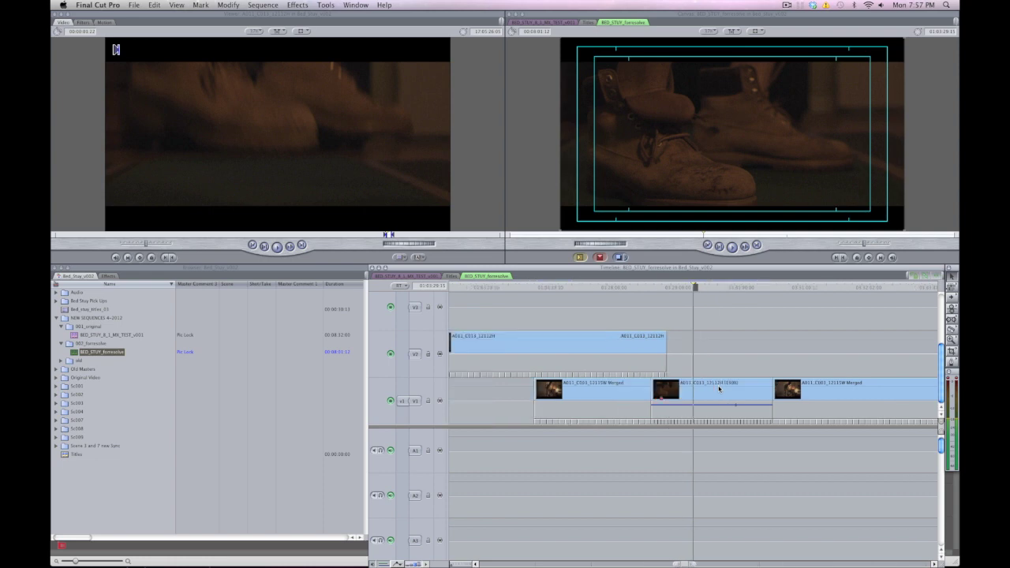
double_click(719, 388)
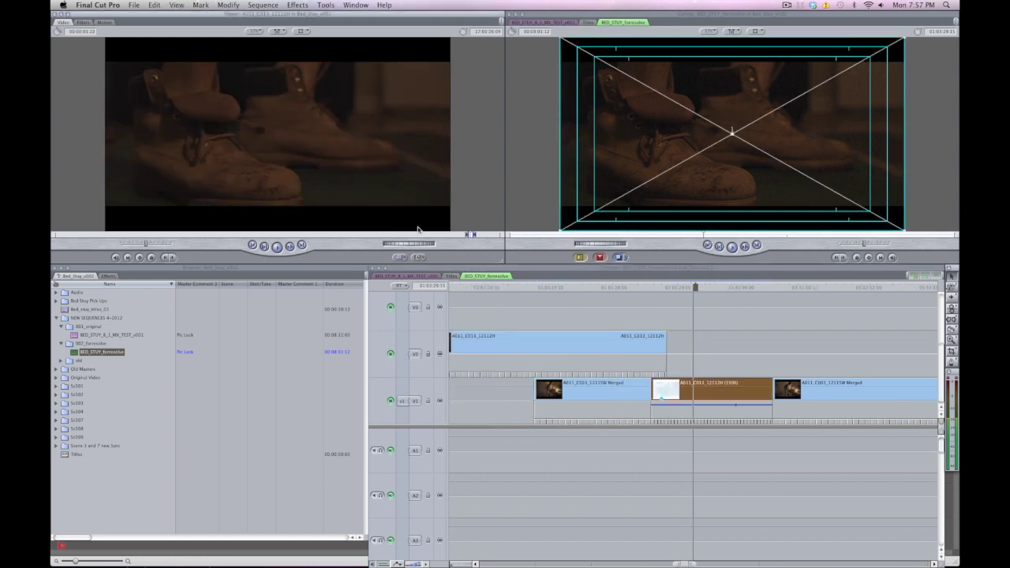
left_click_drag(349, 160, 649, 305)
left_click(686, 390)
- Delete the 50% speed clip from V1, leaving a gap
key("Delete")
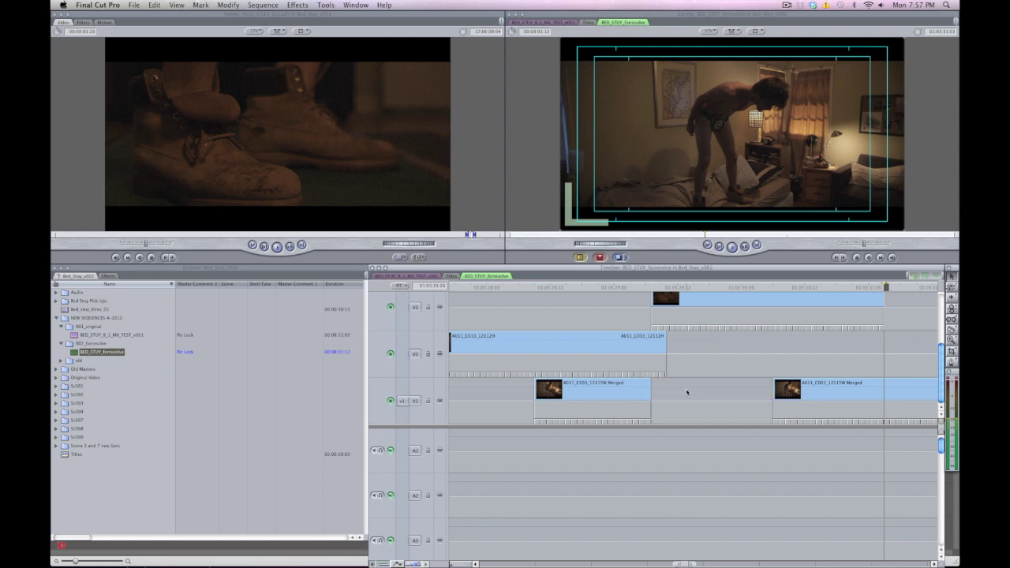
scroll(686, 390, "right", 5)
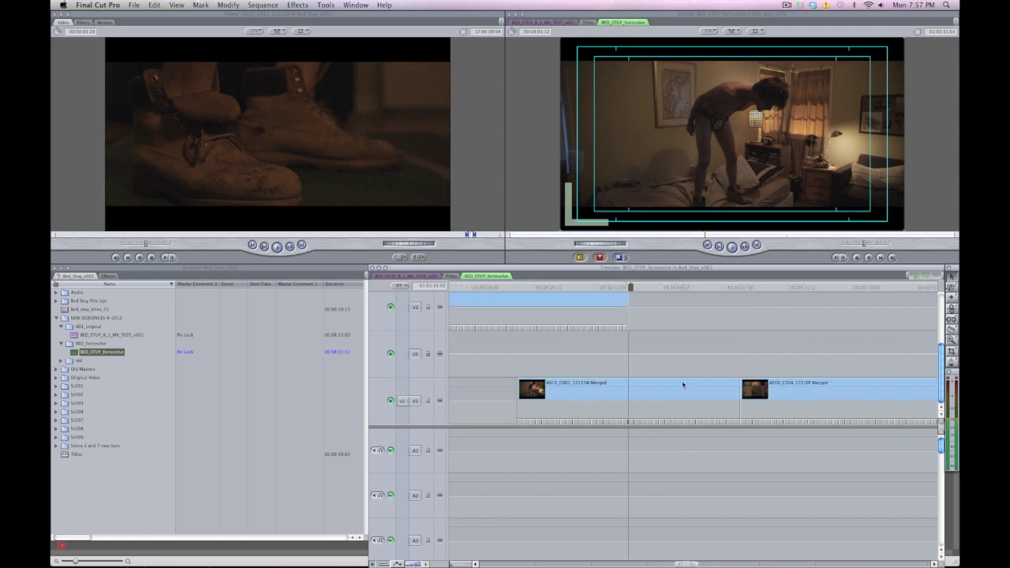
scroll(684, 383, "right", 10)
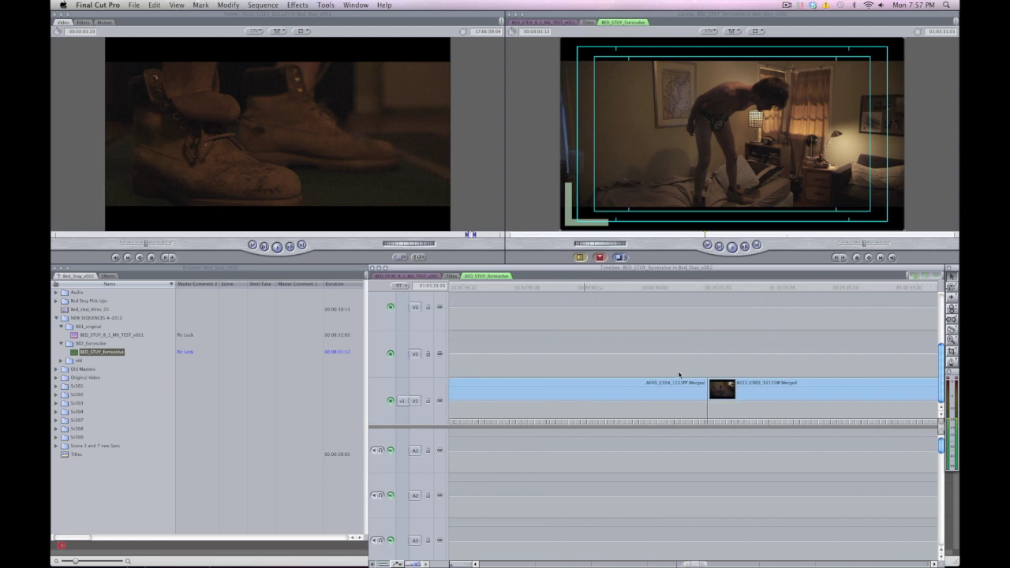
scroll(679, 374, "right", 10)
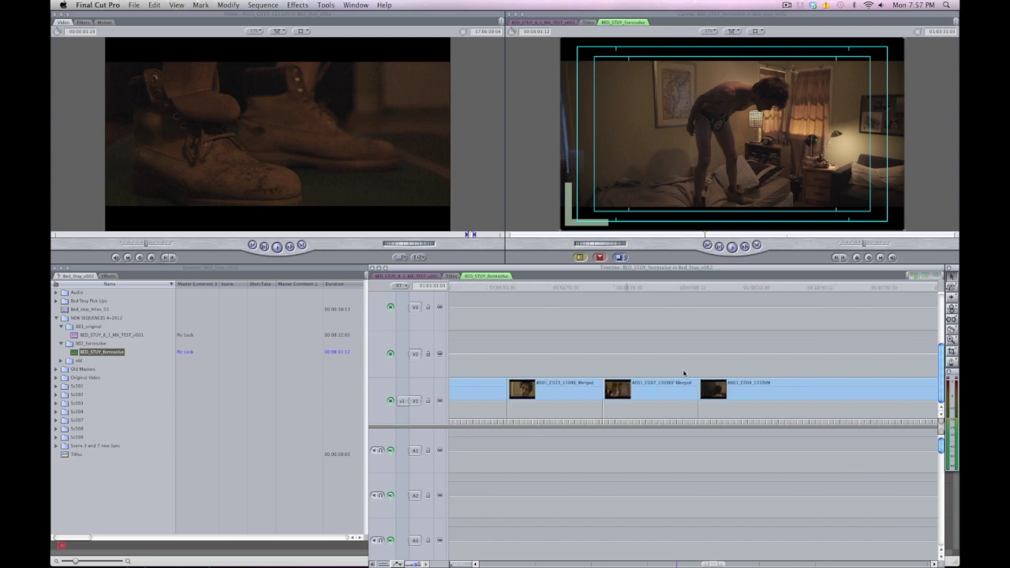
scroll(683, 372, "right", 5)
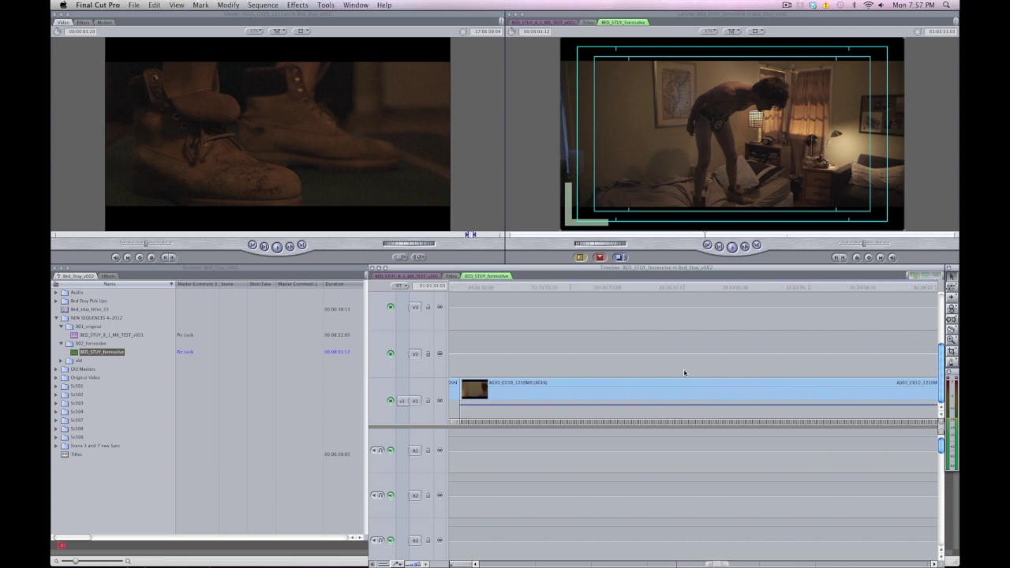
- Open A003_C010_1210M9 in the Viewer and lay it on V2 above its 40% speed version
left_click(651, 287)
left_click(649, 389)
key("Return")
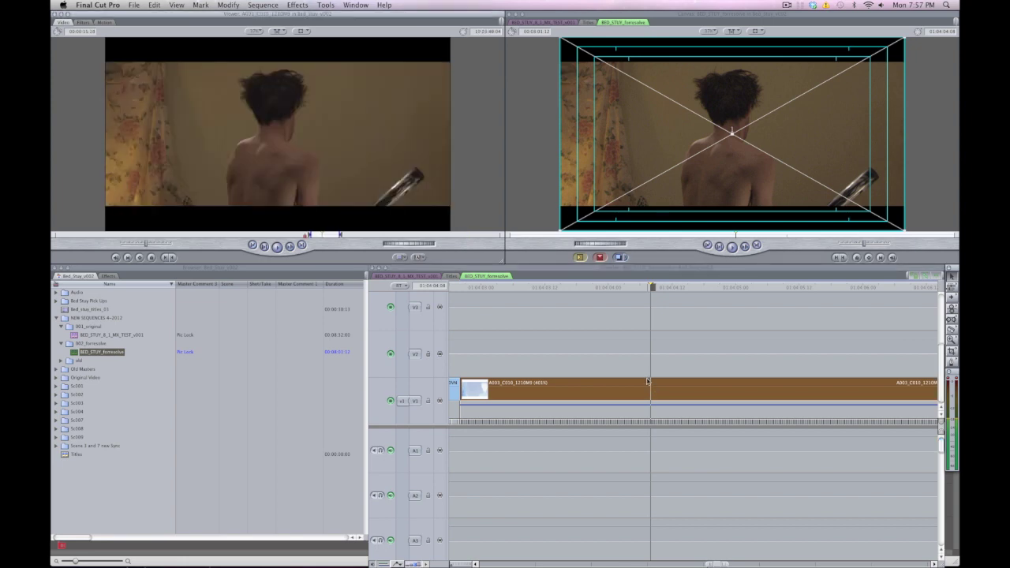
left_click(634, 286)
key("super+minus")
key("super+minus")
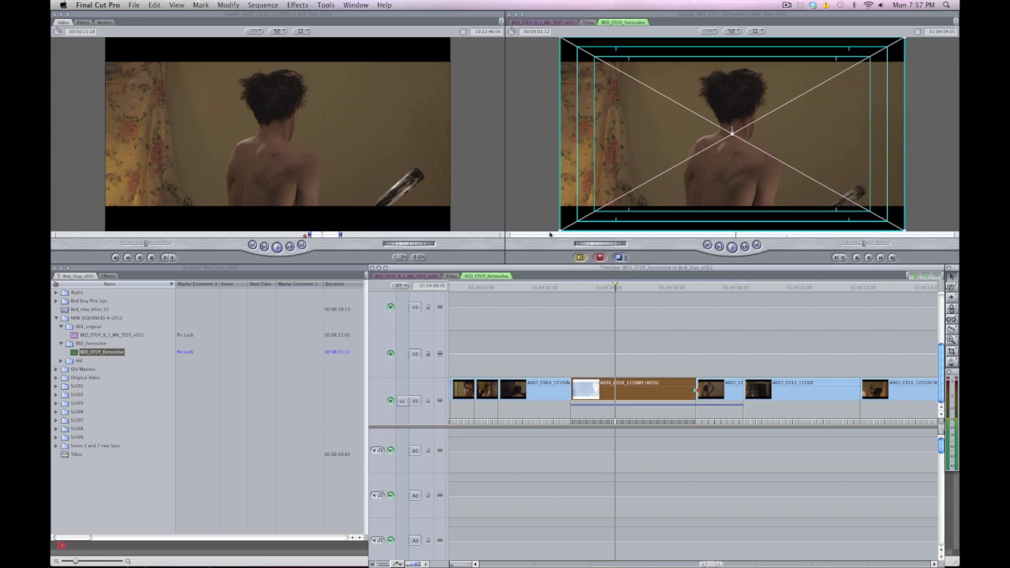
mouse_move(334, 162)
left_mouse_down()
mouse_move(573, 327)
mouse_move(573, 349)
left_mouse_up()
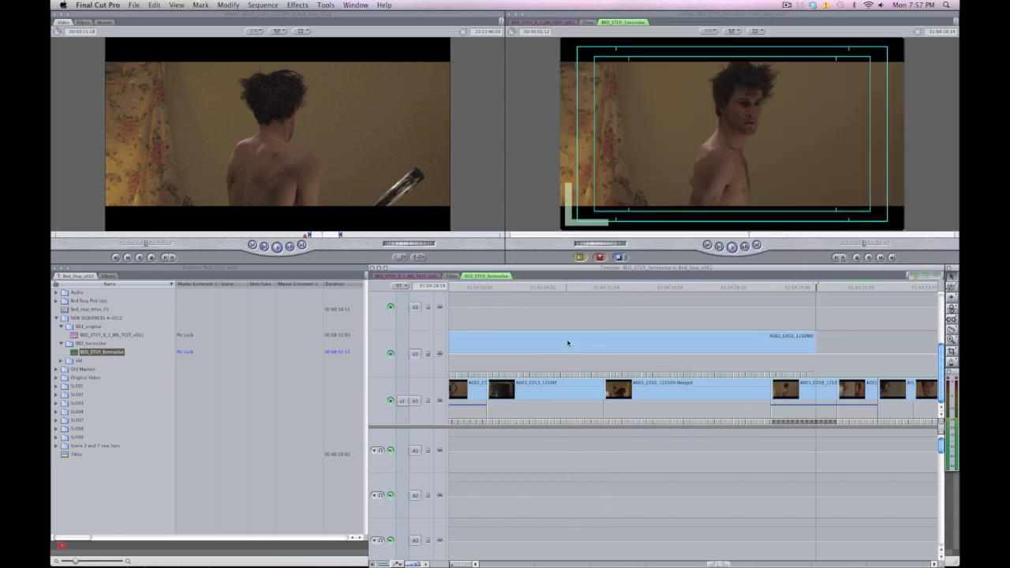
- Remove attributes from the speed-changed A003_C010 clip on V1
scroll(568, 345, "left", 3)
left_click(632, 287)
key("super+equal")
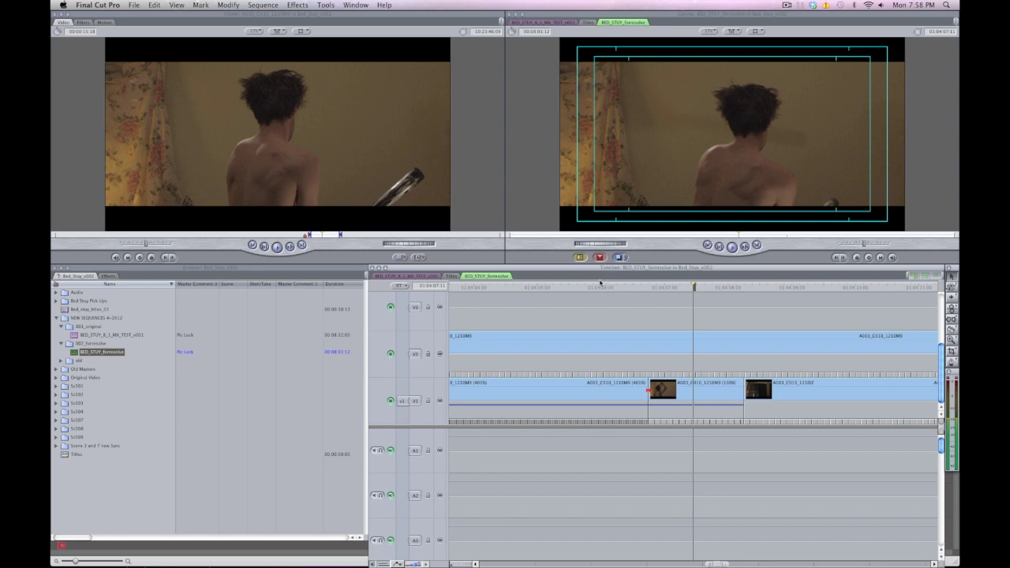
right_click(680, 386)
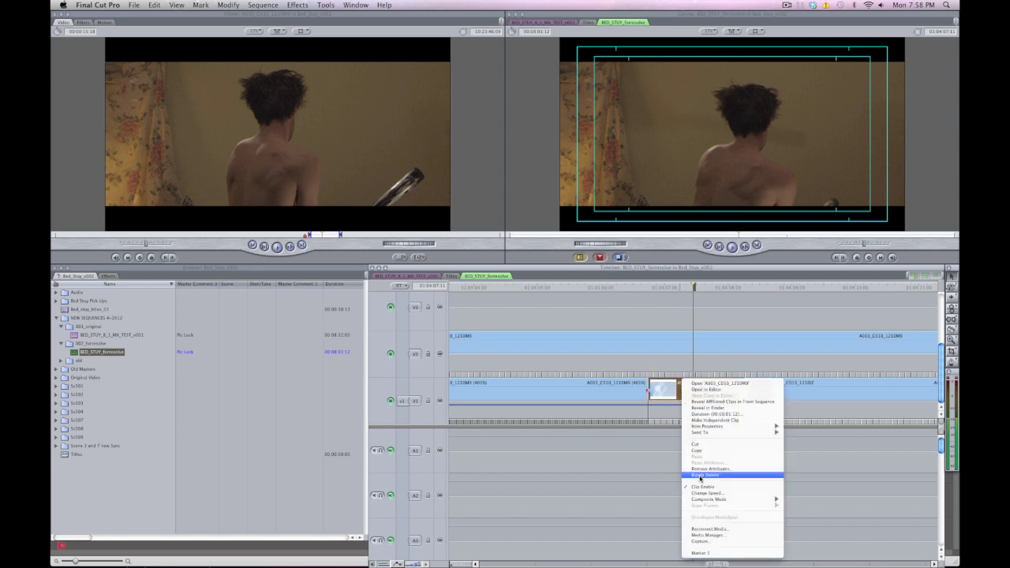
left_click(706, 470)
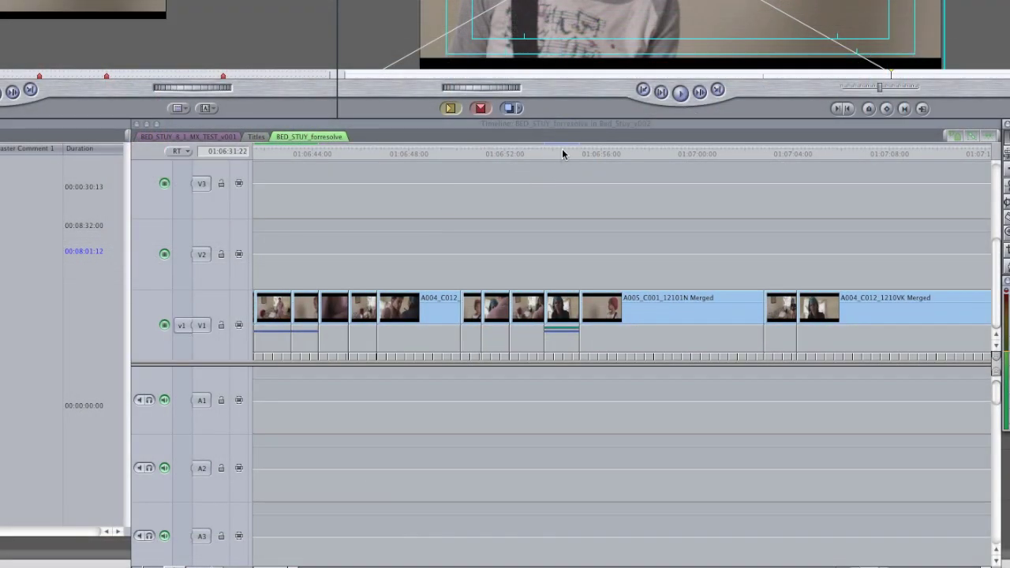
- Select the short clip near 01:06:54 and check its applied filters in the Filters tab
left_click(561, 146)
left_click(559, 307)
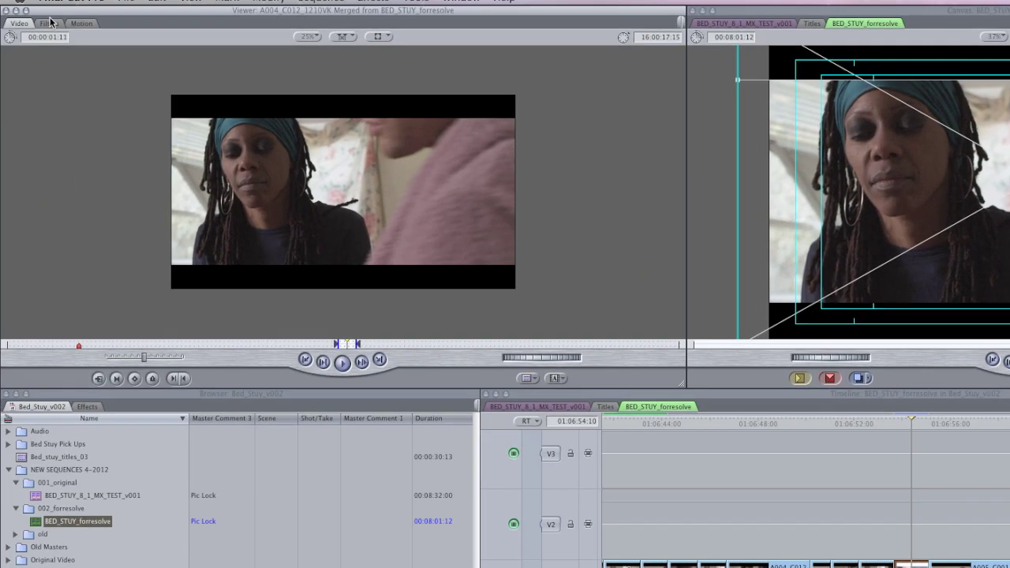
left_click(50, 23)
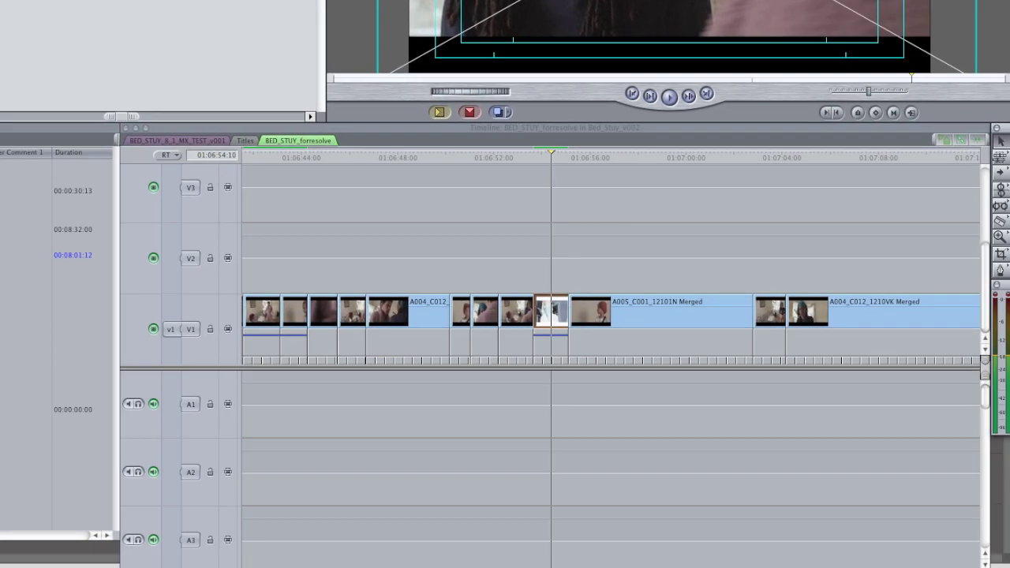
- Scroll and zoom through the sequence around 01:06:08, reviewing the layered replacement clips up to V4
scroll(515, 234, "right", 10)
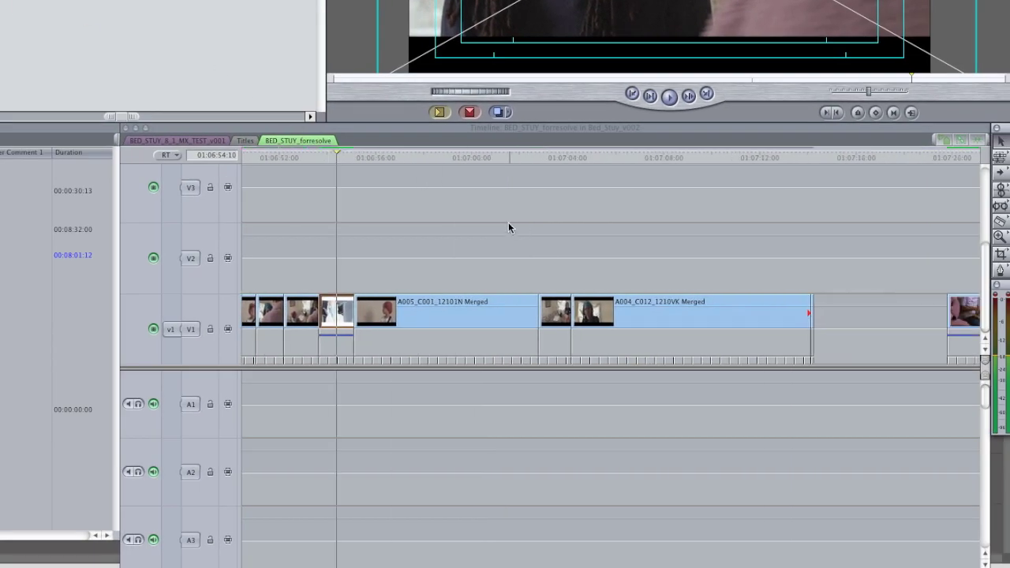
scroll(435, 222, "right", 5)
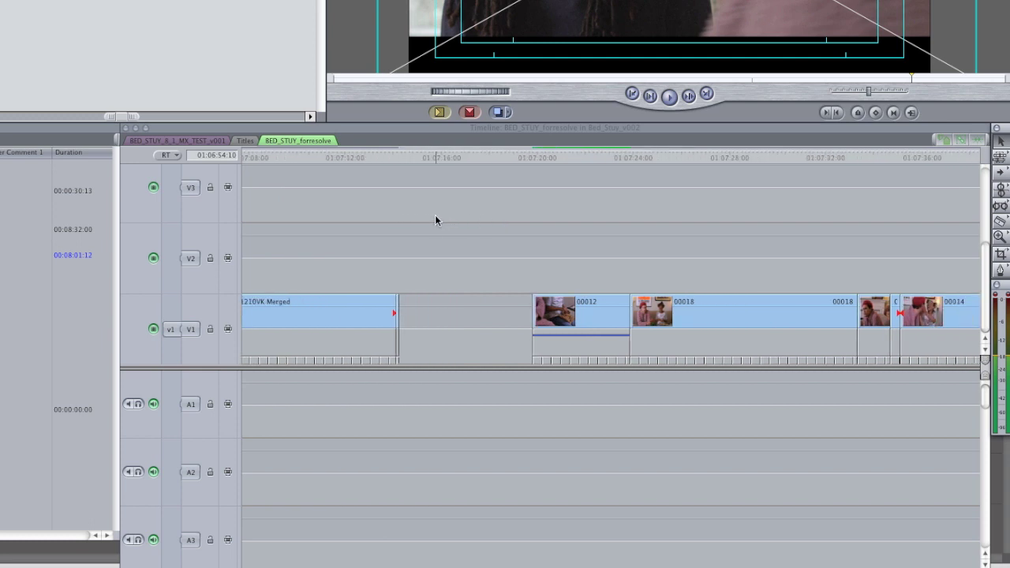
scroll(424, 221, "right", 8)
scroll(426, 221, "right", 12)
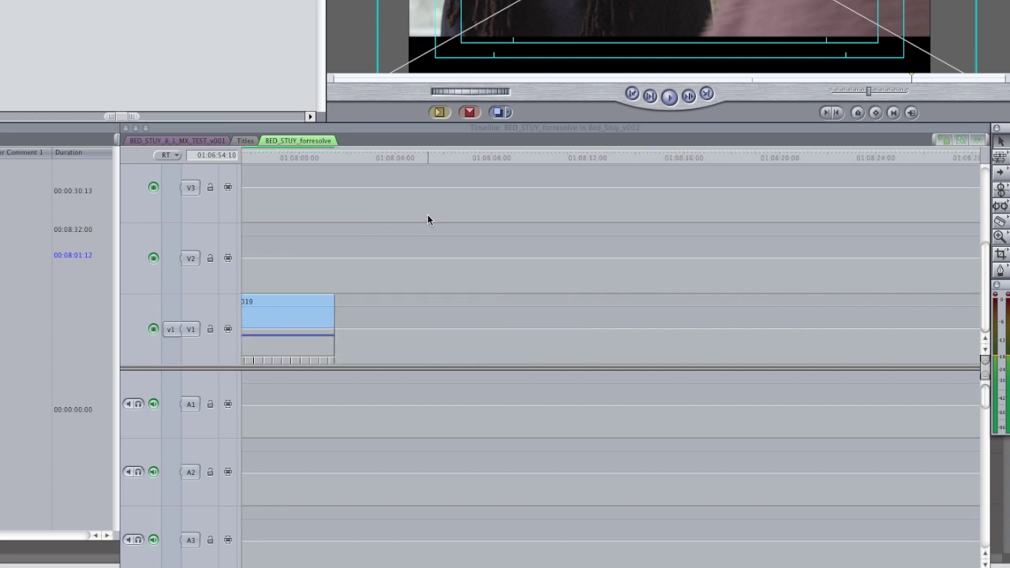
scroll(427, 214, "left", 20)
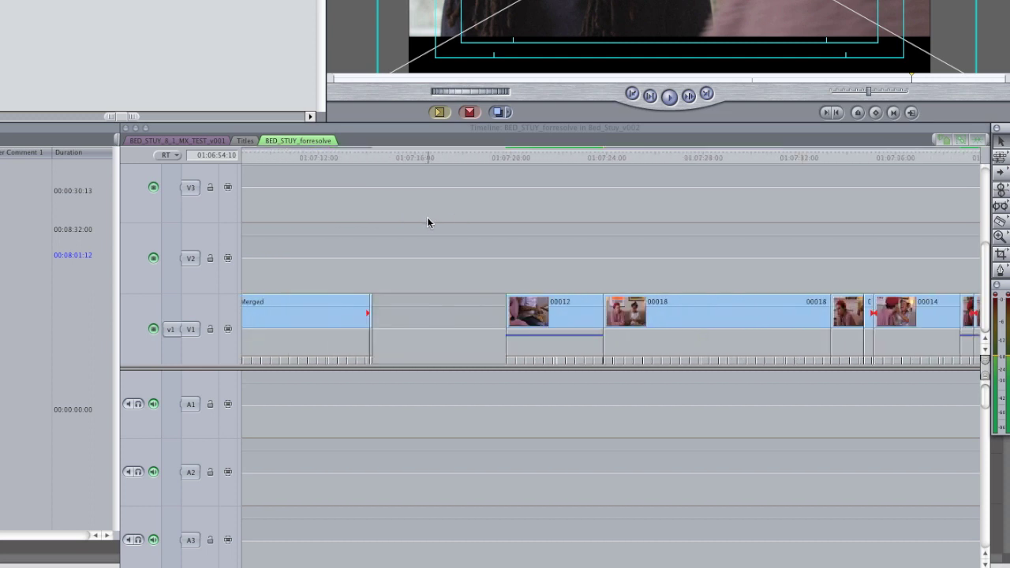
scroll(427, 221, "left", 20)
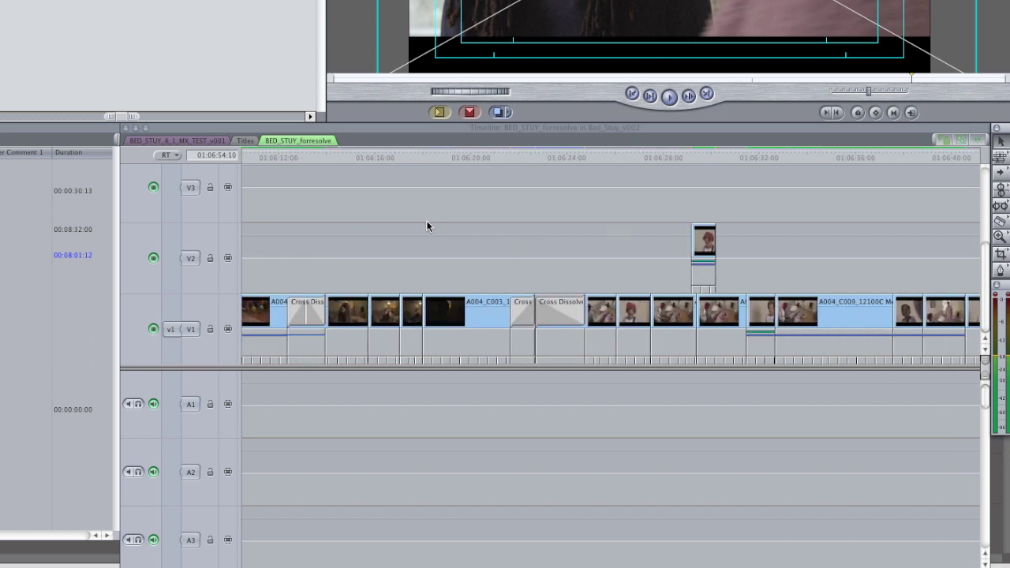
scroll(426, 225, "left", 10)
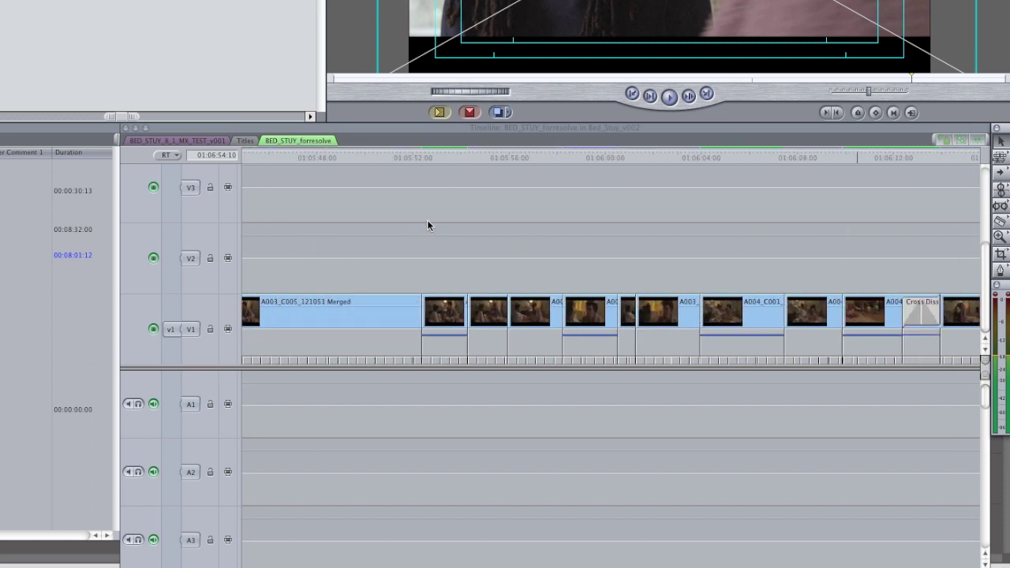
scroll(426, 226, "left", 2)
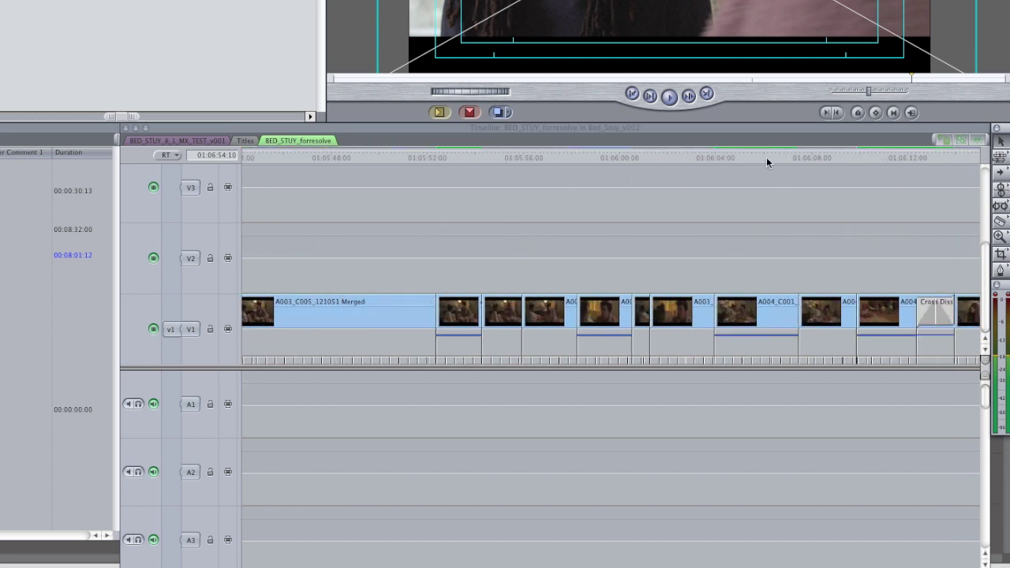
left_click(826, 158)
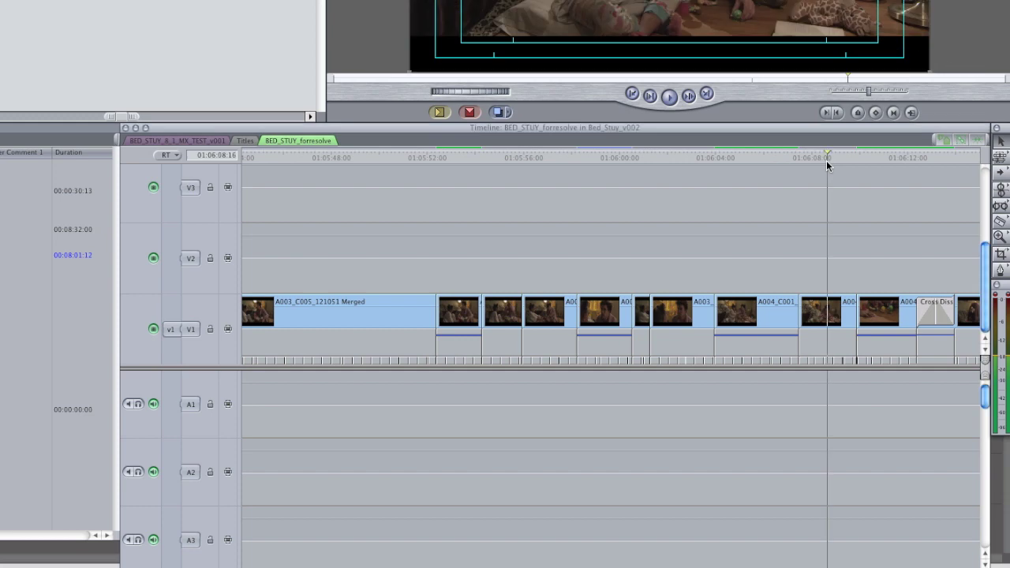
key("super+equal")
key("super+equal")
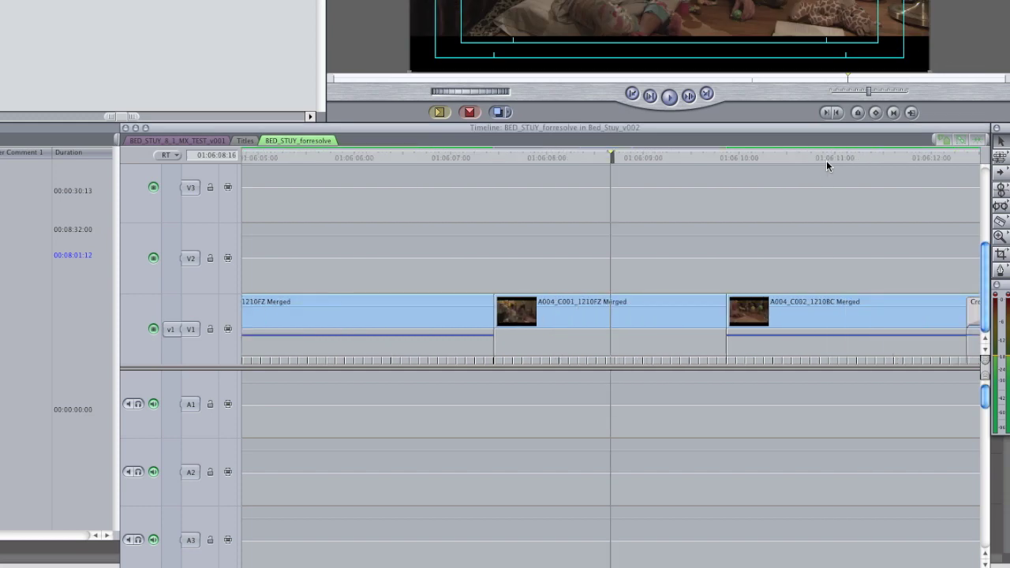
key("super+minus")
key("super+minus")
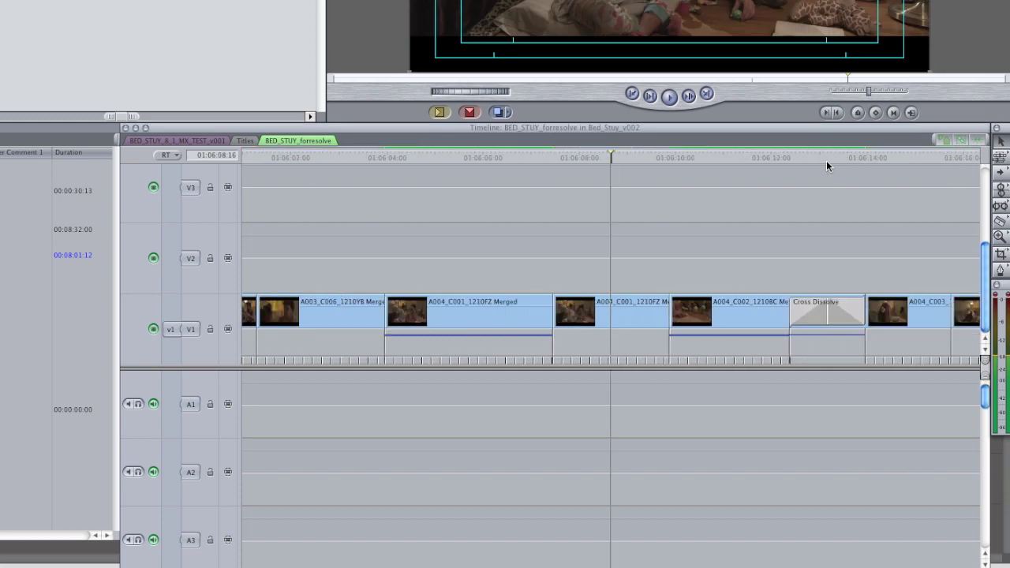
scroll(679, 236, "left", 10)
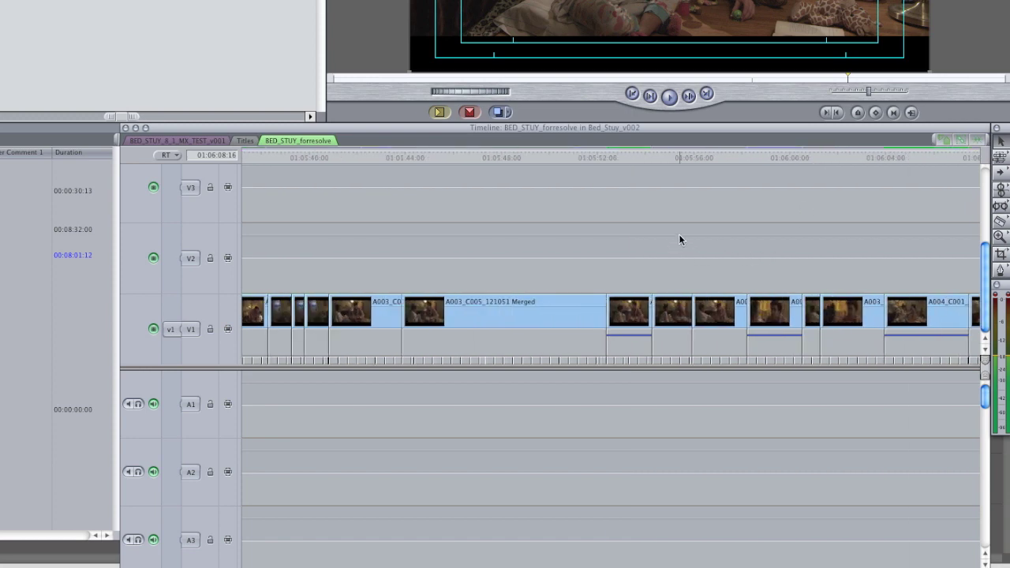
scroll(680, 237, "left", 12)
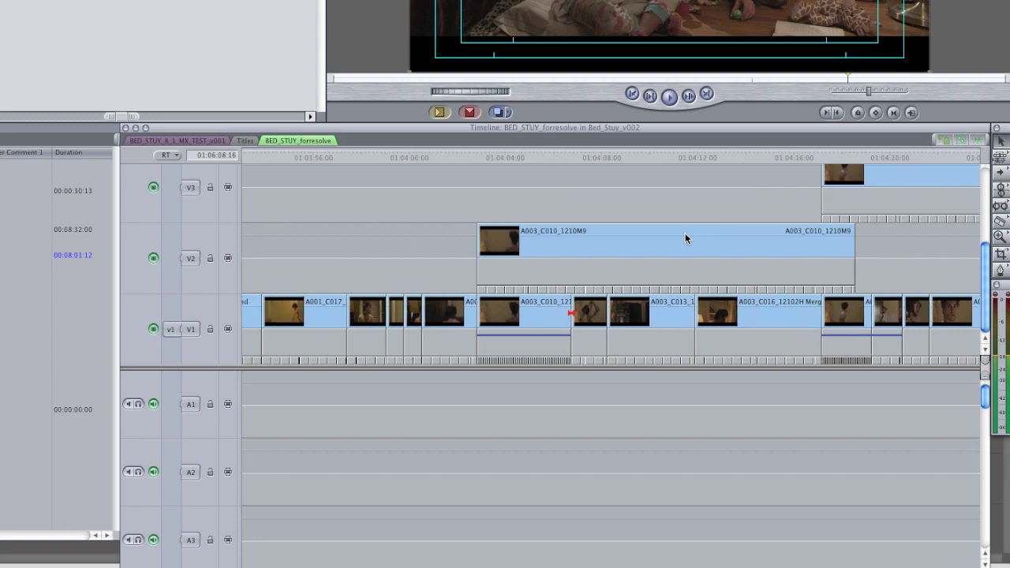
scroll(684, 238, "left", 5)
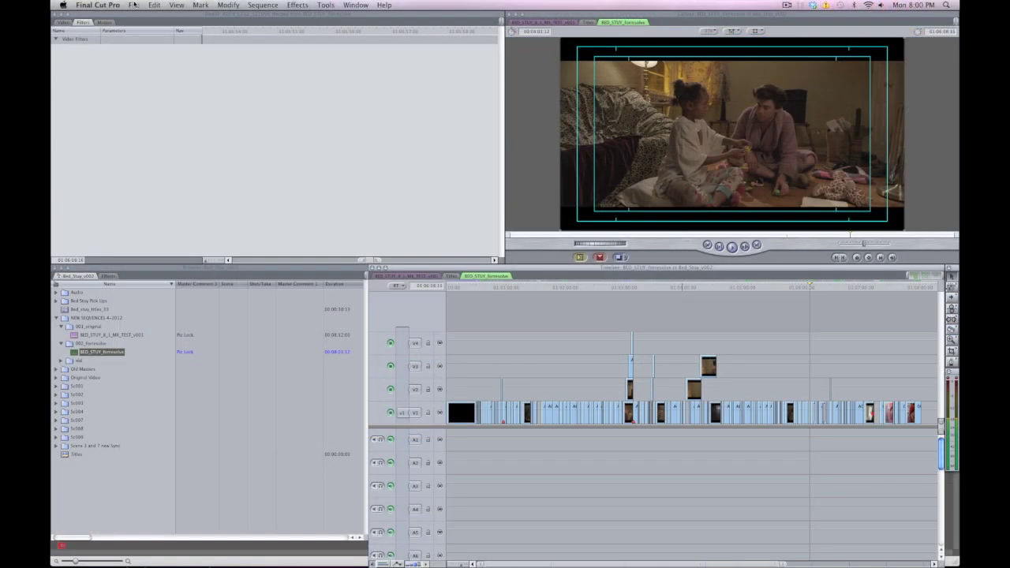
- Export the BED_STUY_forresolve sequence as an XML file saved into the FCP7 folder
left_click(134, 5)
mouse_move(162, 177)
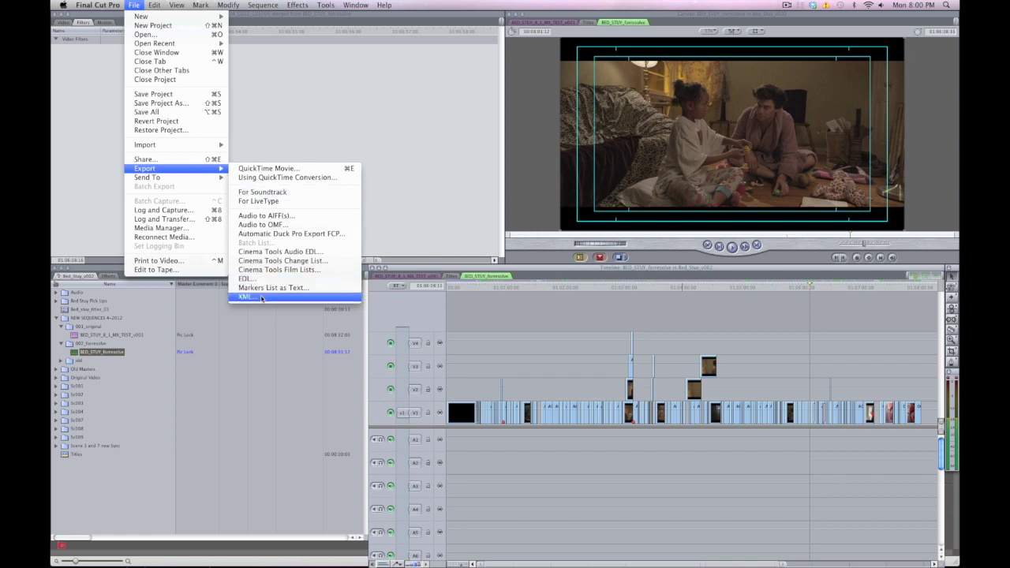
left_click(261, 297)
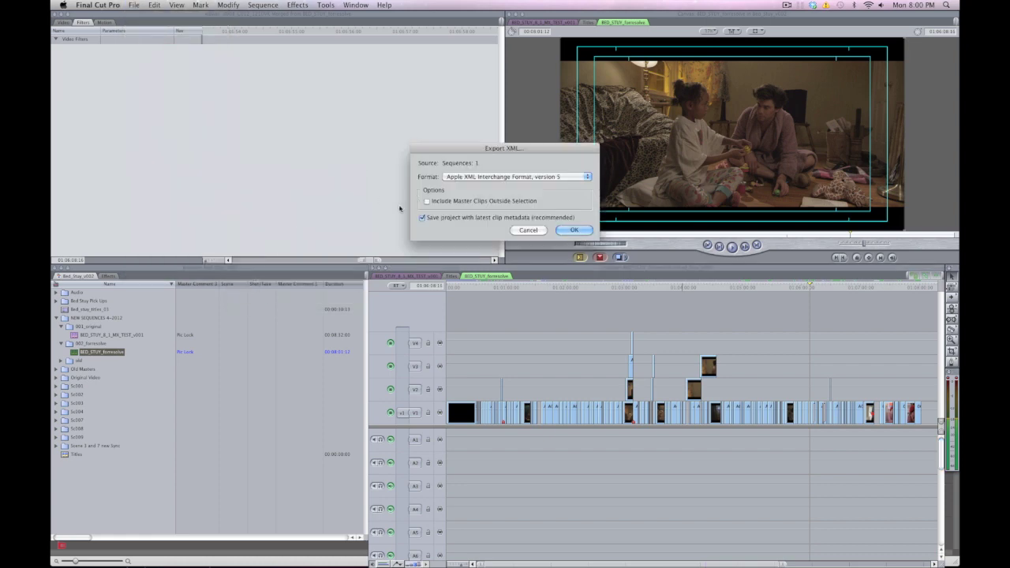
left_click(574, 230)
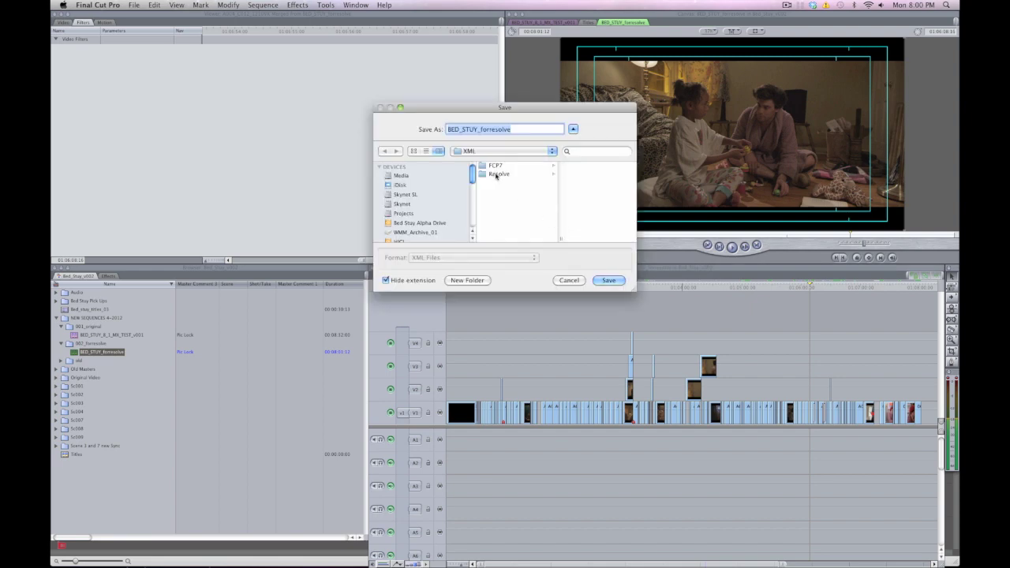
left_click(495, 165)
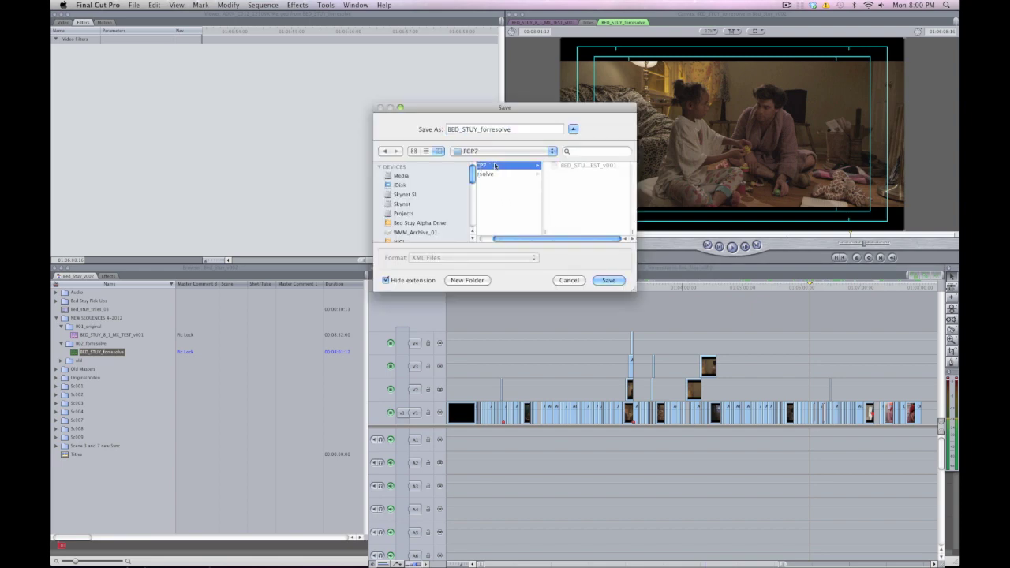
left_click_drag(631, 235, 690, 237)
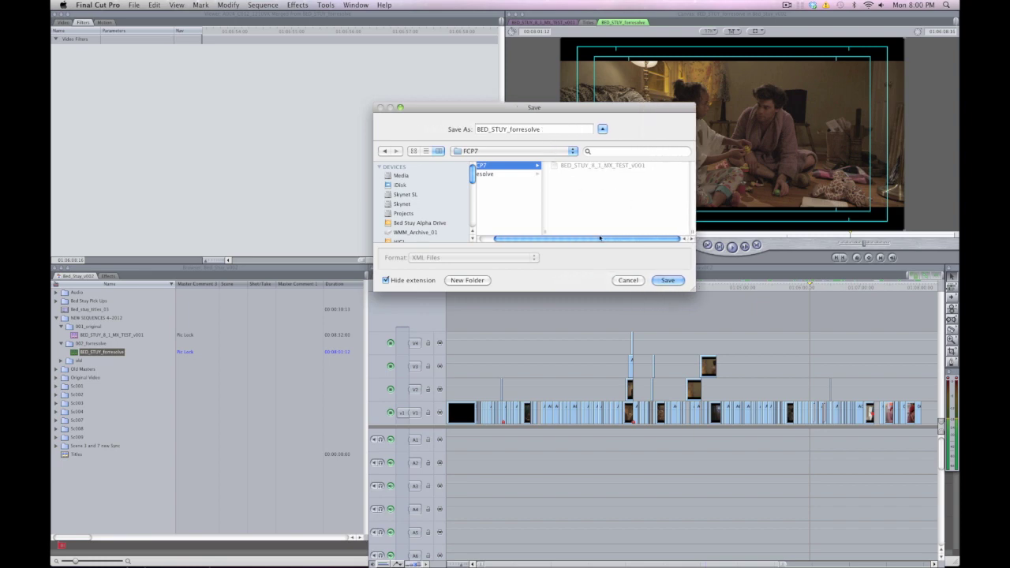
left_click(668, 280)
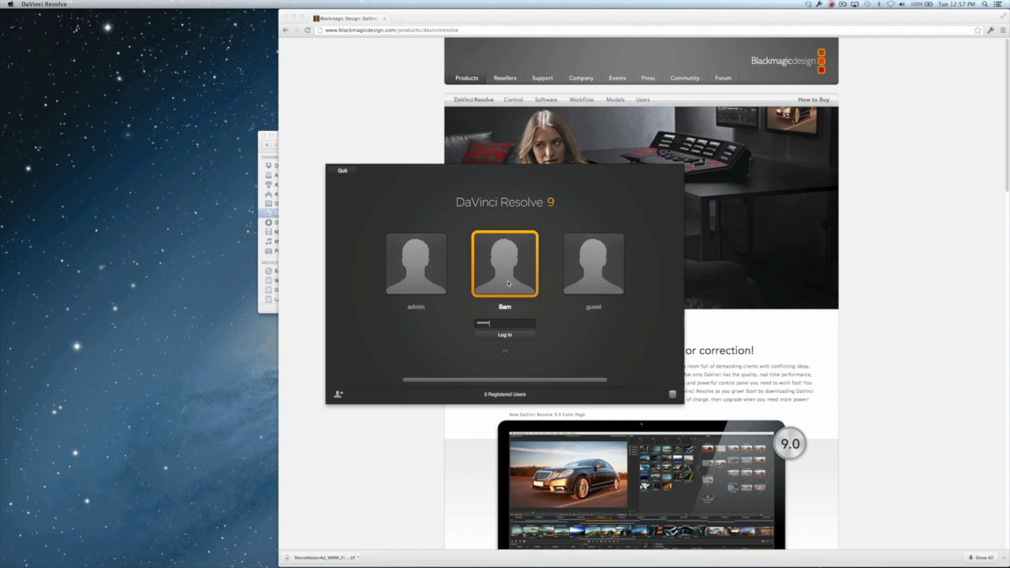
- Log in to DaVinci Resolve, then bring Chrome's DaVinci Resolve product page forward
key("Return")
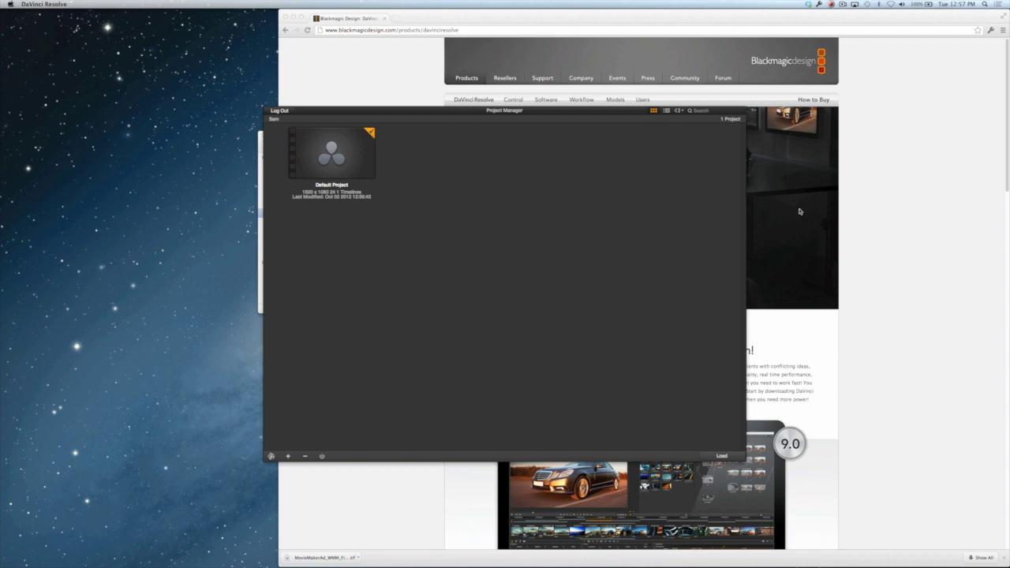
left_click(916, 245)
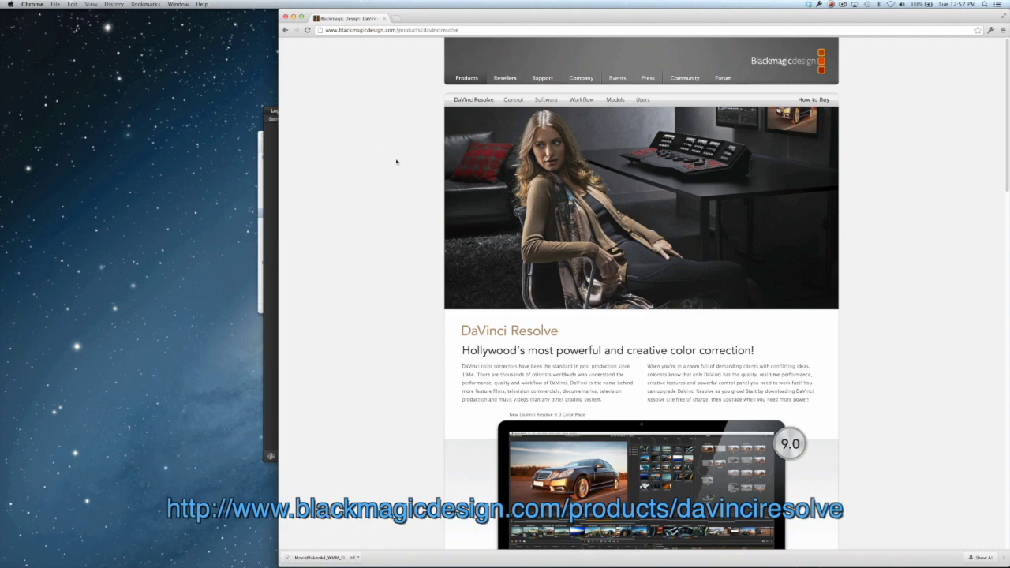
- Scroll down to the Resolve Family price table, then switch back to DaVinci Resolve
scroll(390, 167, "down", 15)
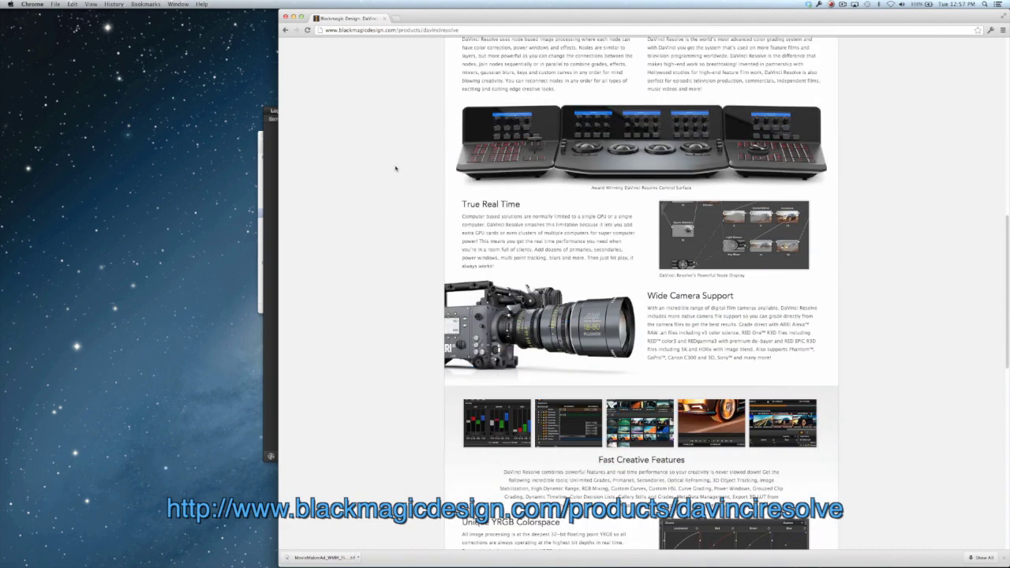
scroll(396, 168, "down", 6)
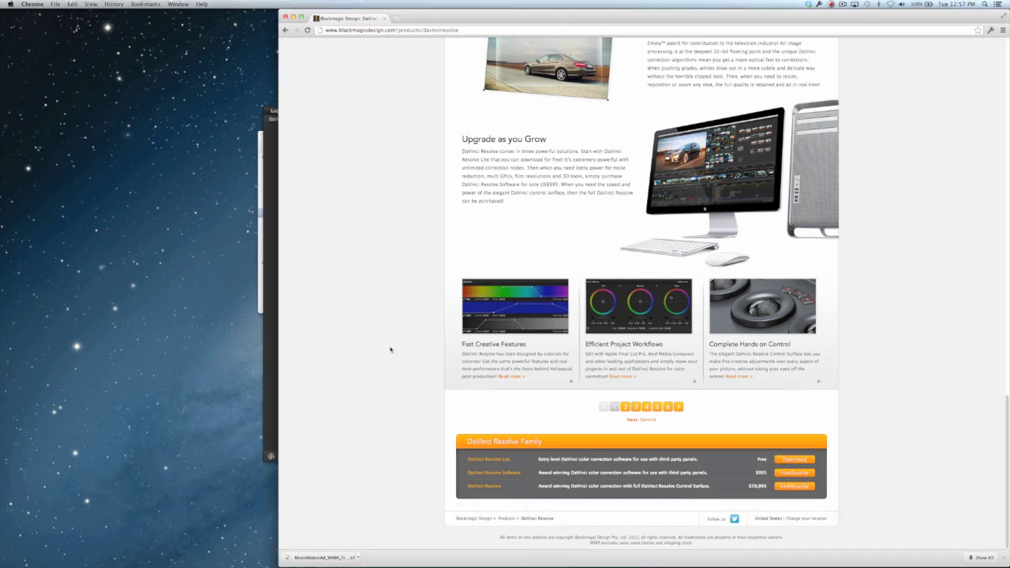
key("super+Tab")
key("super+Tab")
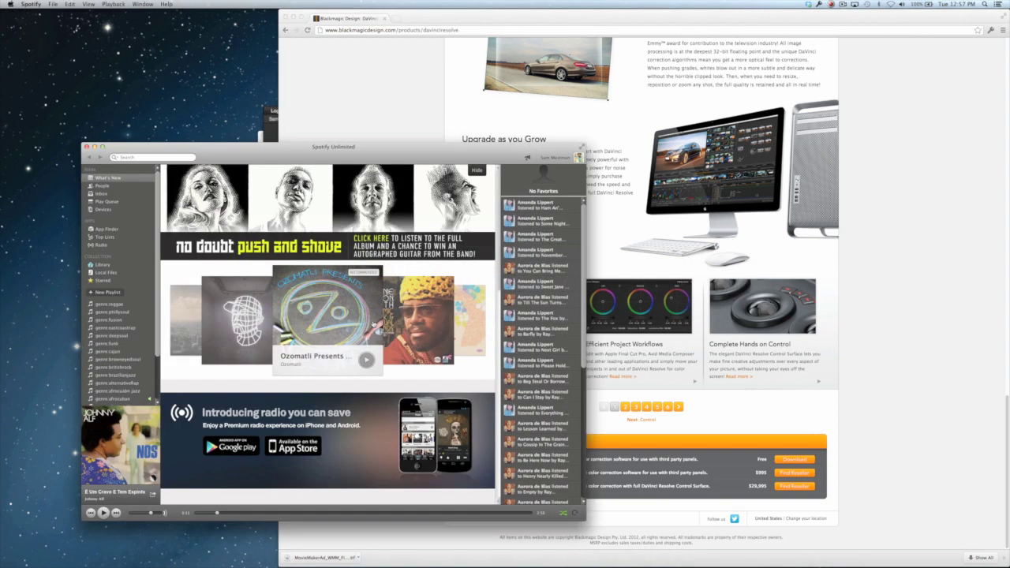
key("super+Tab")
key("super+Tab")
- Add a new project called Bedstuy_toFCPX in the Resolve Project Manager
left_click(359, 293)
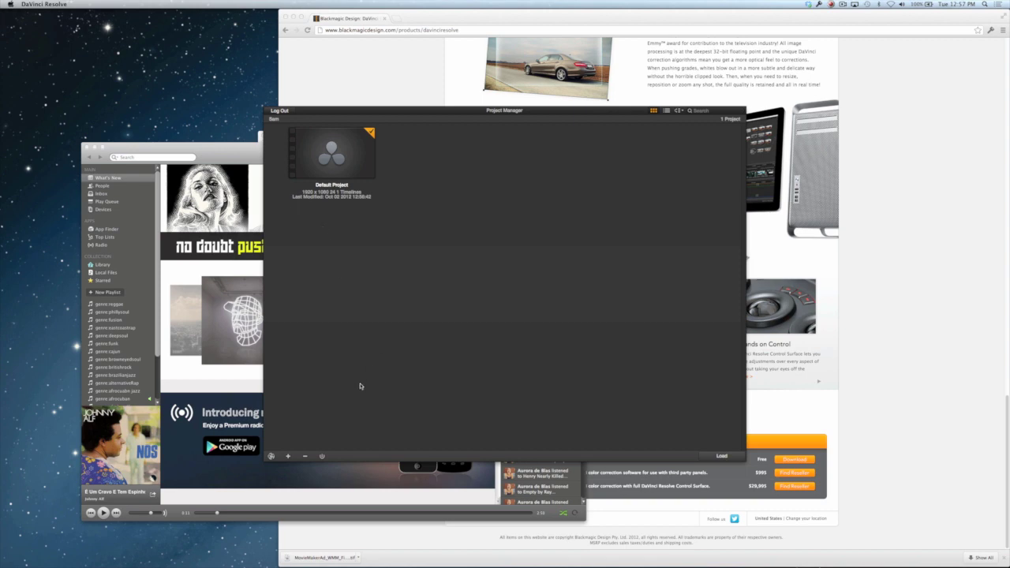
left_click(288, 457)
type("Bedstuy")
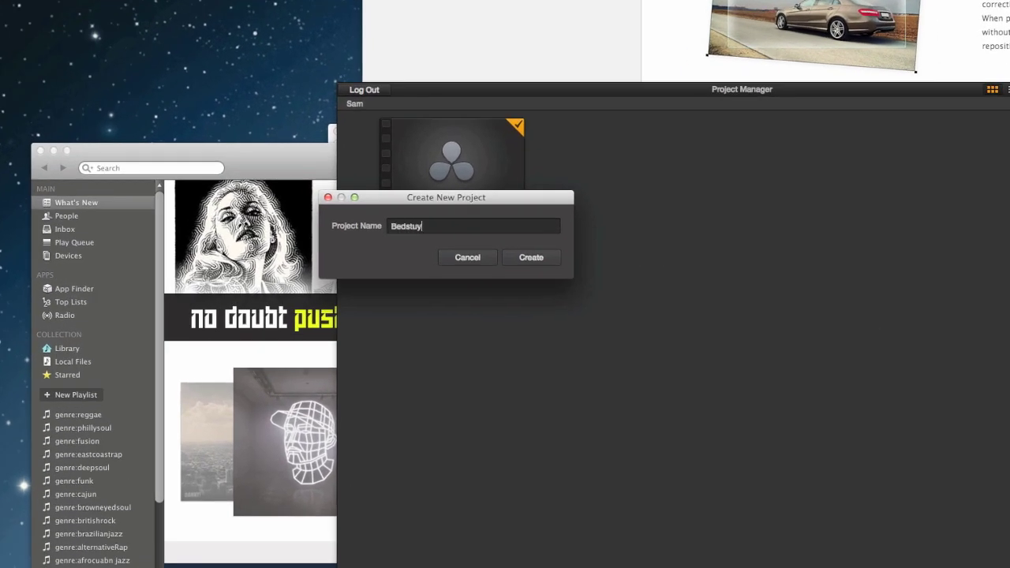
type("_toFCPX")
left_click(527, 256)
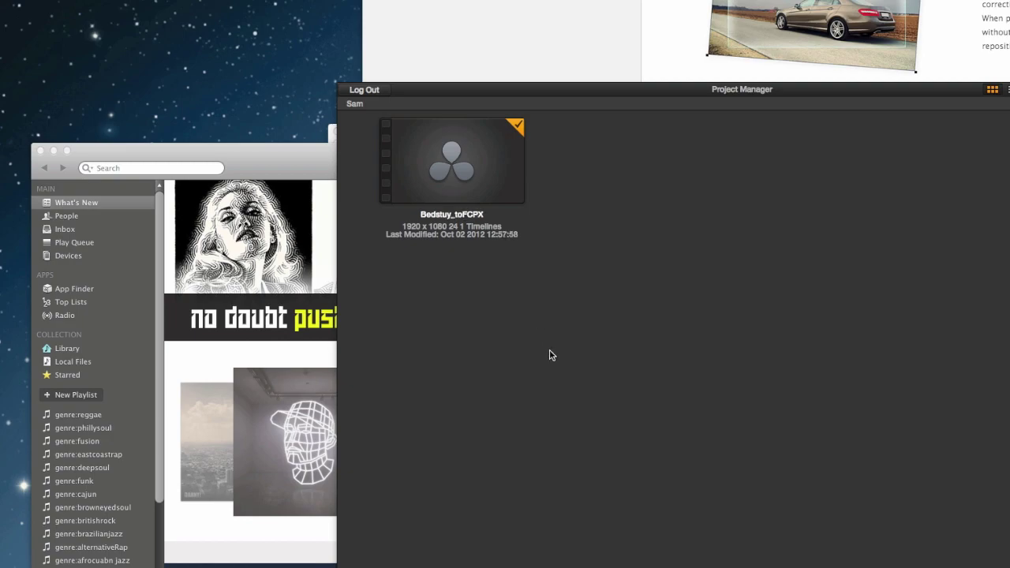
- Open the Bedstuy_toFCPX project and add Day 1's Roll 1 folder to the Media Pool
double_click(452, 162)
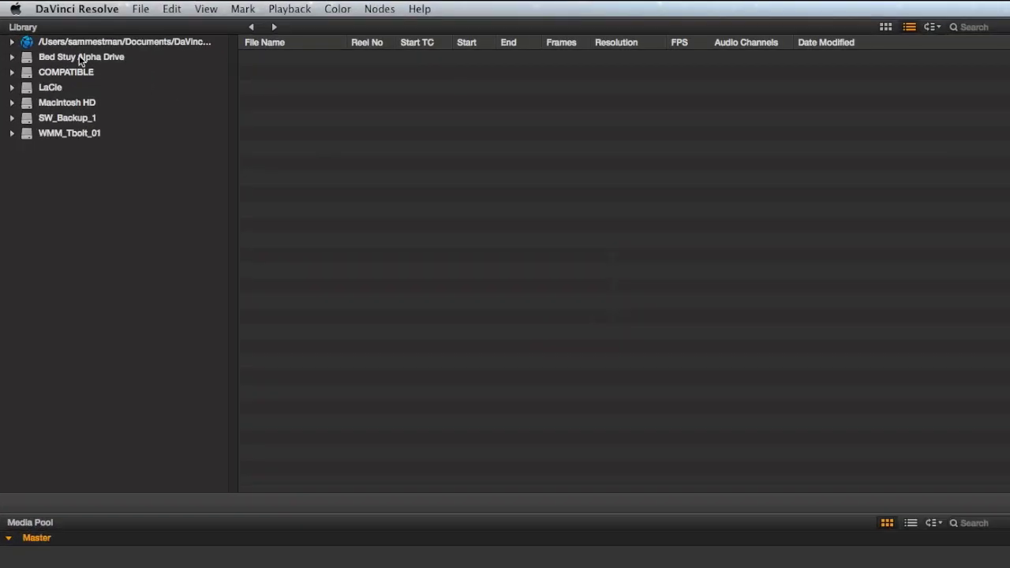
left_click(83, 60)
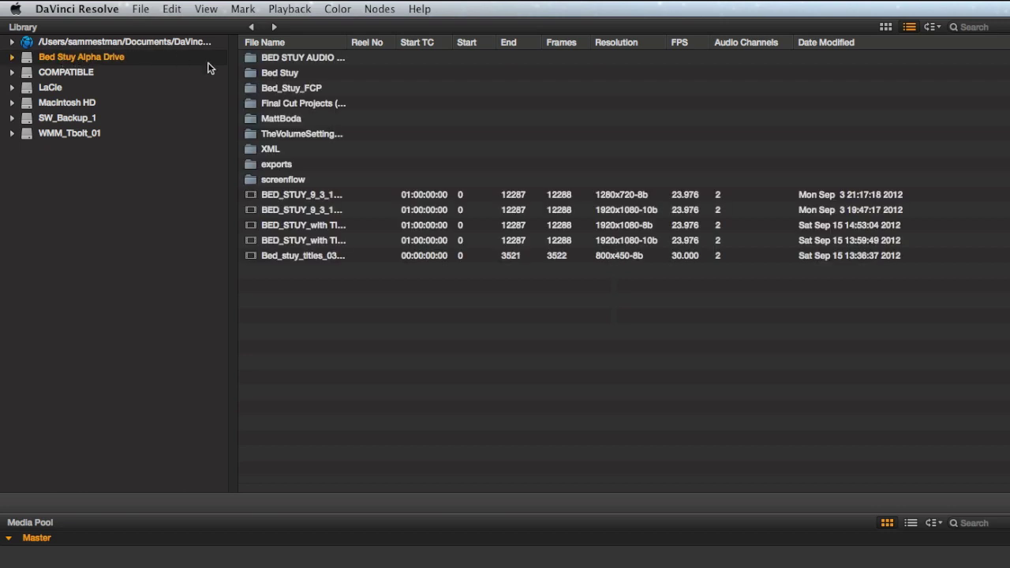
double_click(252, 74)
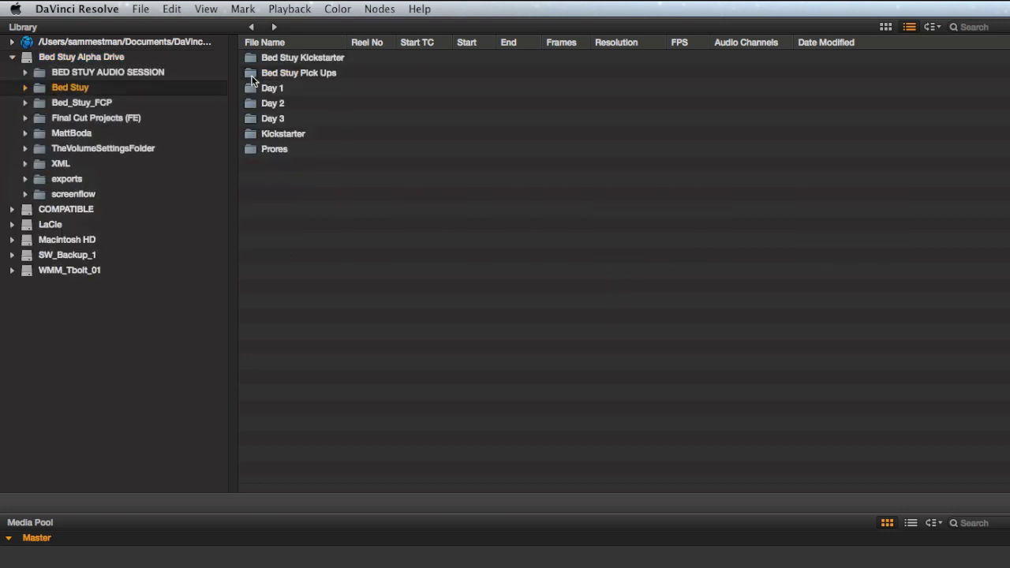
double_click(247, 87)
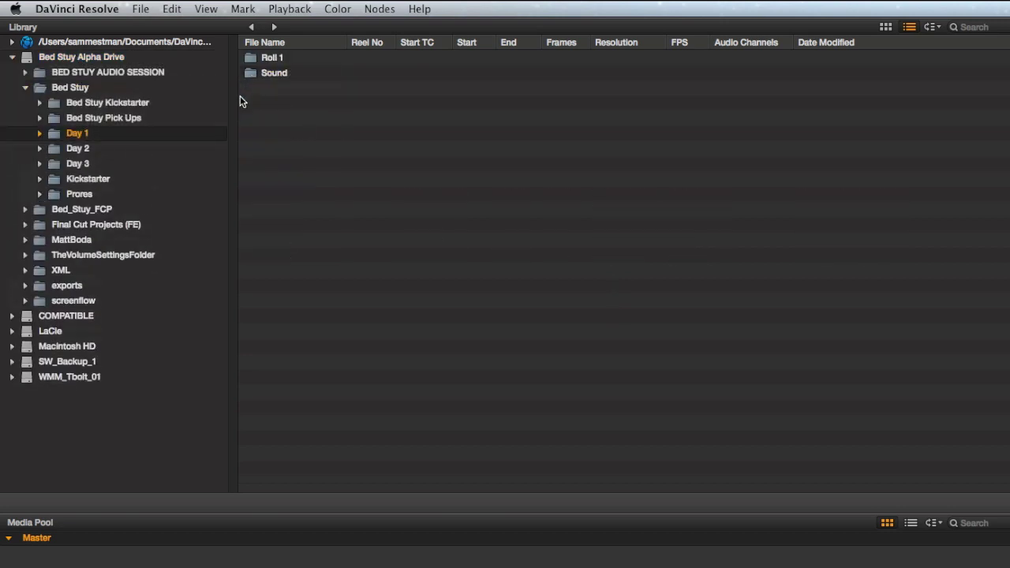
left_click(884, 28)
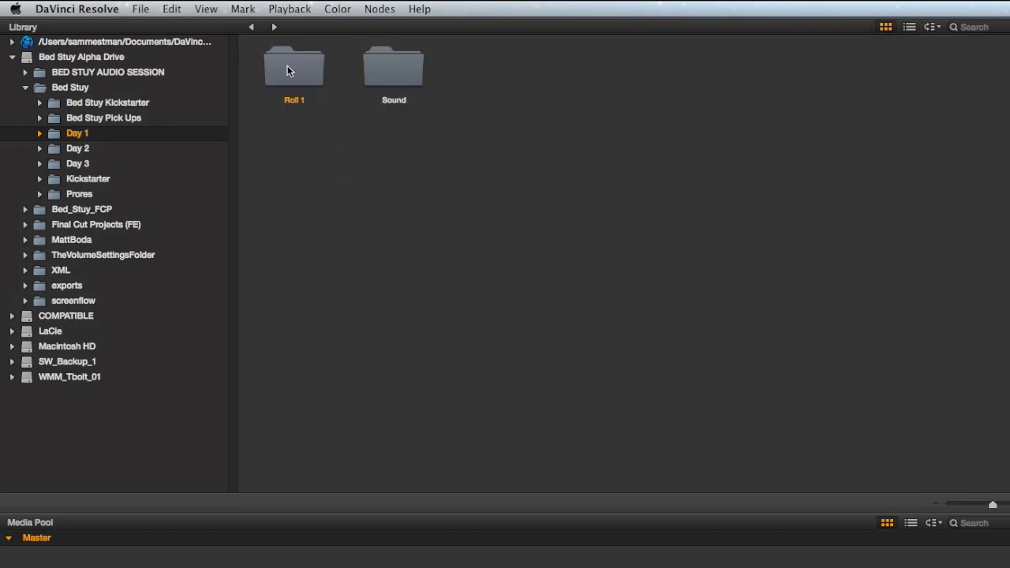
left_click_drag(287, 65, 297, 567)
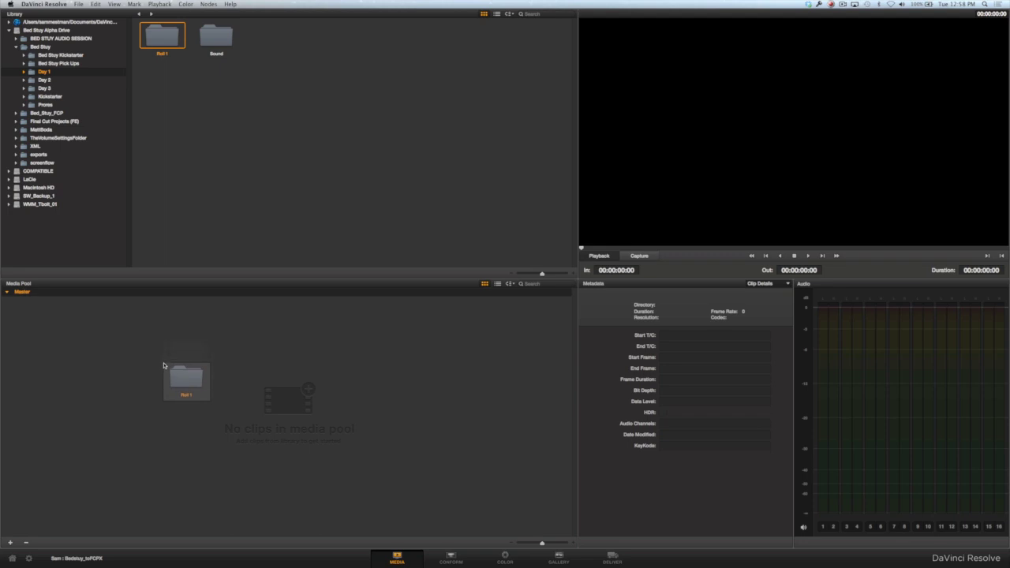
left_click_drag(163, 365, 166, 366)
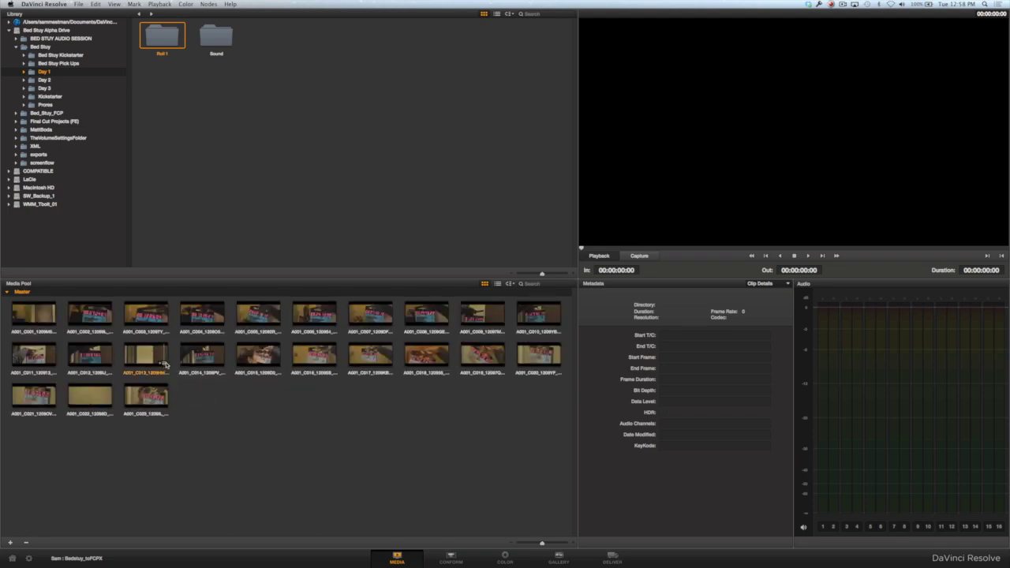
- Add Day 2's Roll 2–7 and Day 3's Roll 8–12 folders to the Media Pool
left_click(44, 80)
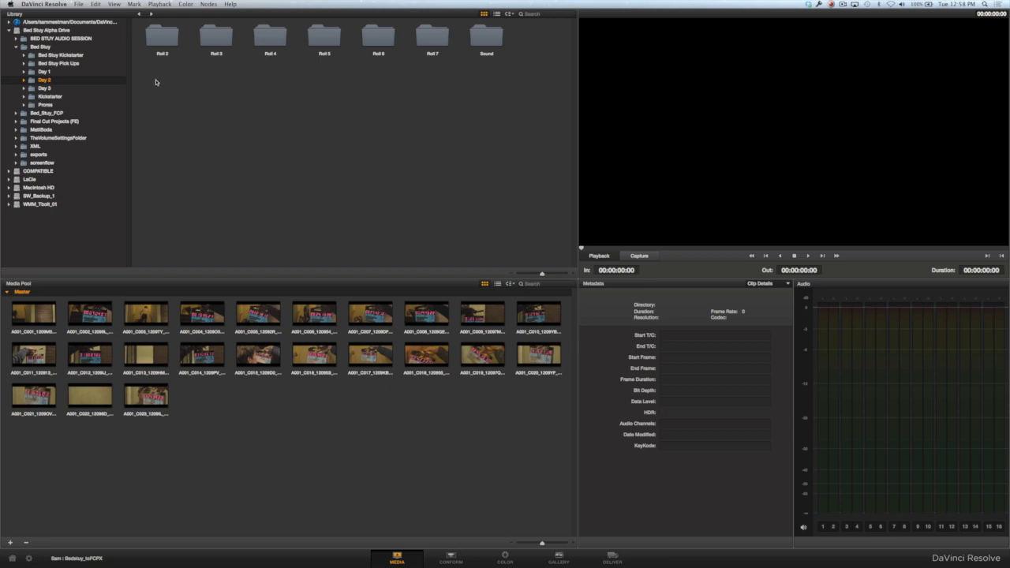
left_click_drag(155, 82, 423, 32)
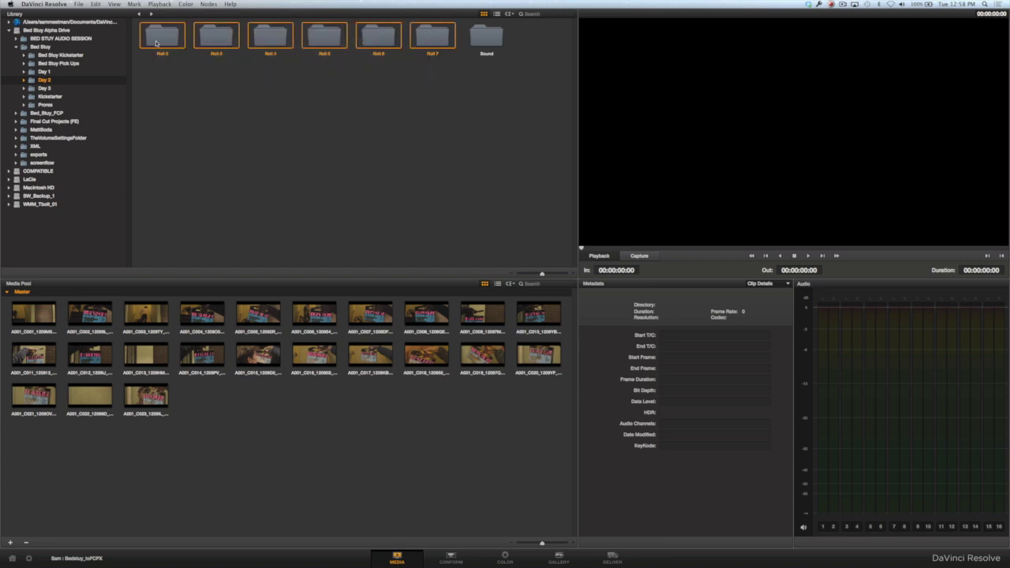
left_click_drag(157, 44, 207, 409)
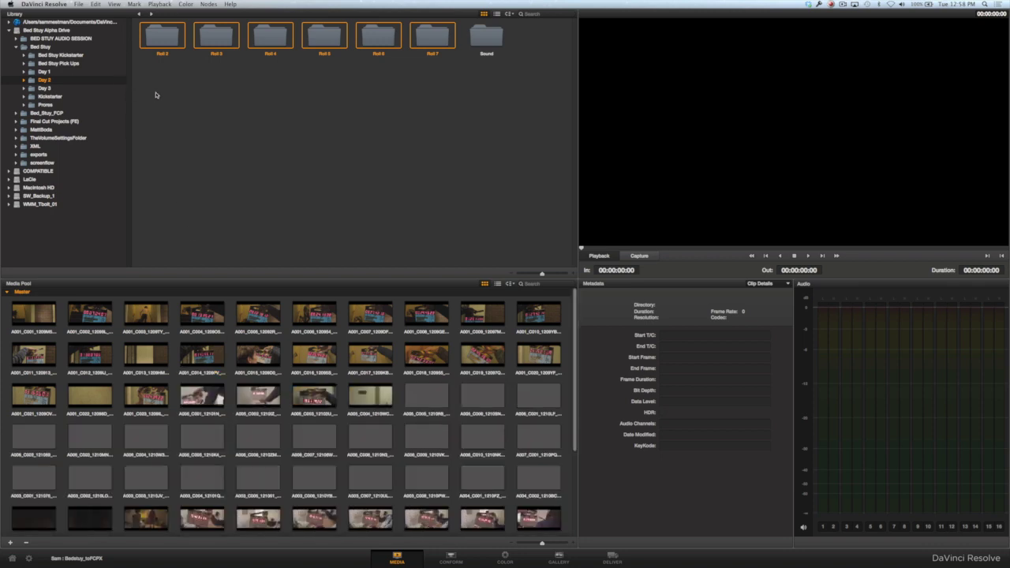
left_click(43, 88)
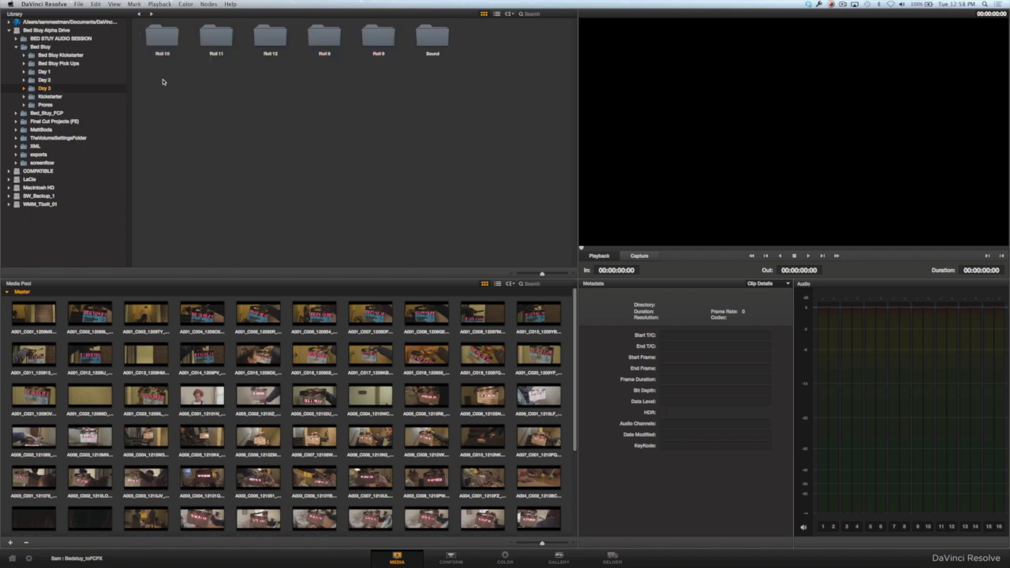
left_click_drag(162, 82, 367, 38)
left_click_drag(167, 42, 239, 389)
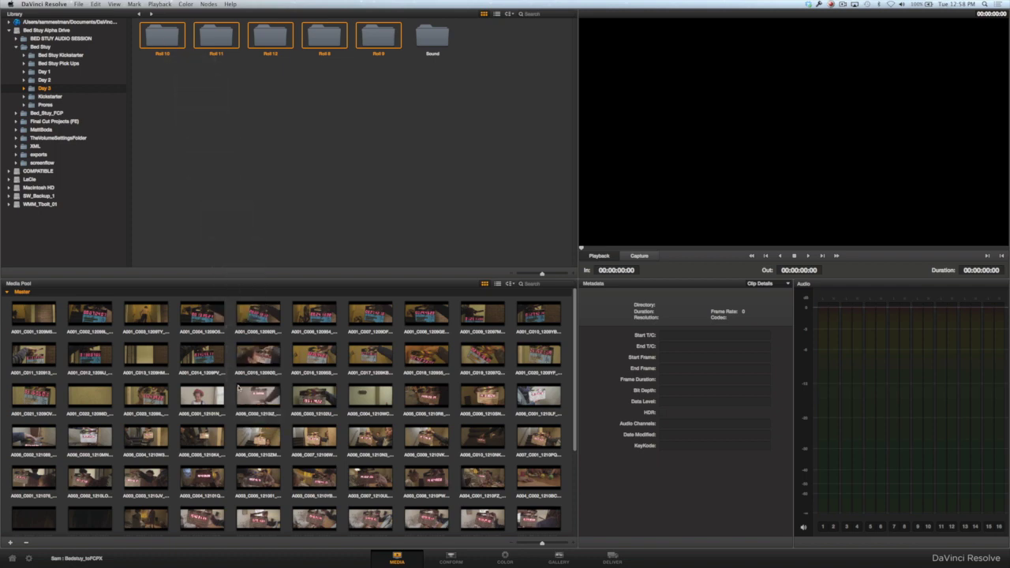
- Add the Bed_stuy_titles_03.mov title clip from the drive's top level to the Media Pool
left_click(46, 31)
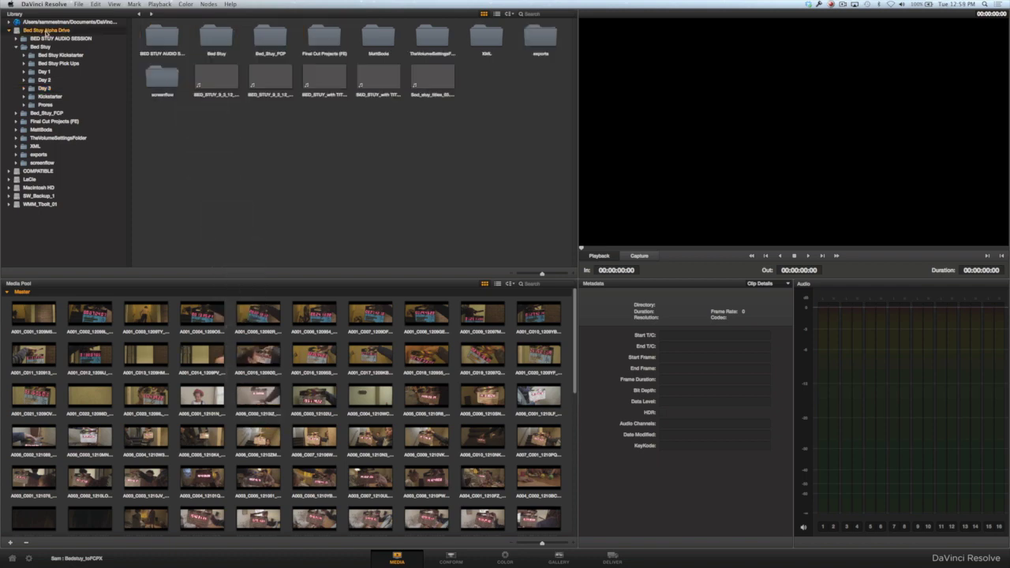
left_click(226, 96)
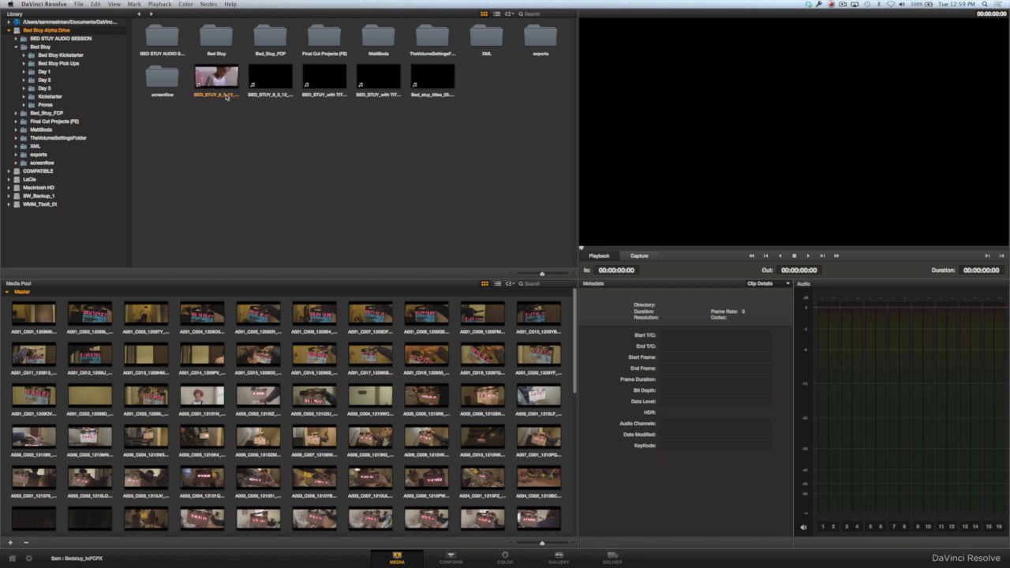
left_click(497, 15)
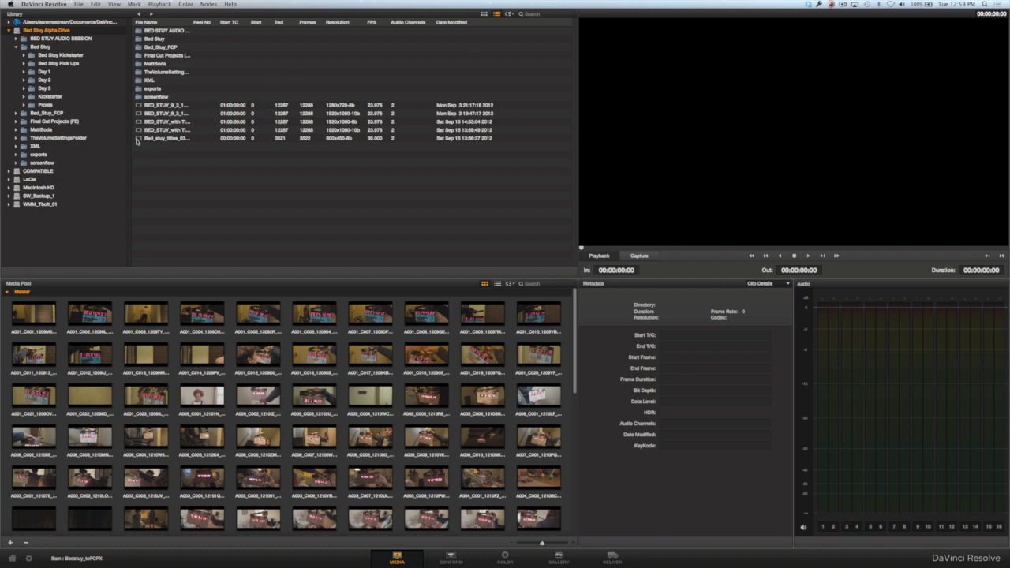
left_click_drag(138, 140, 173, 341)
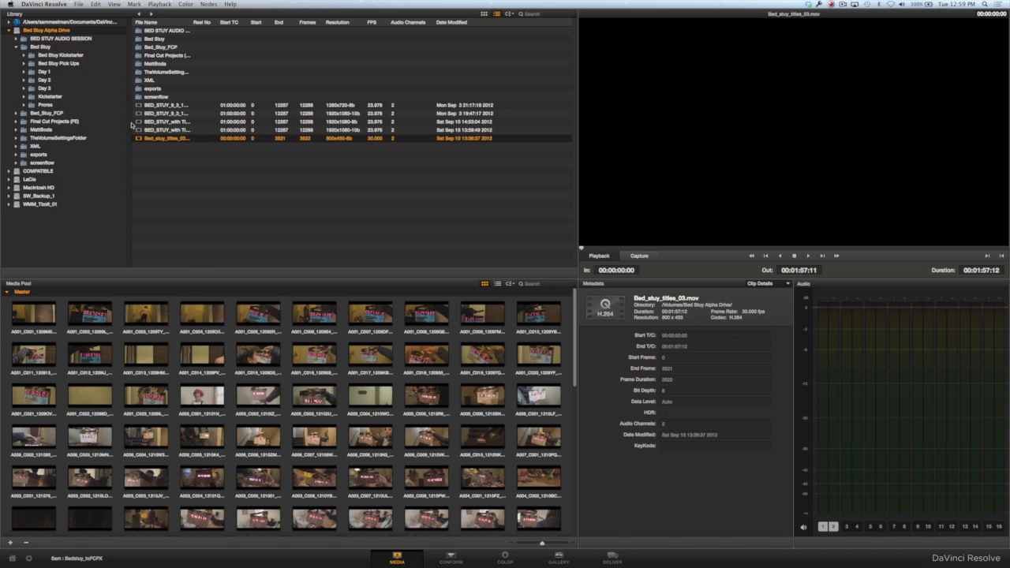
- Add ProRes pickup clips 00000.mov through 00019.mov from the Pick Ups prores folder
double_click(46, 63)
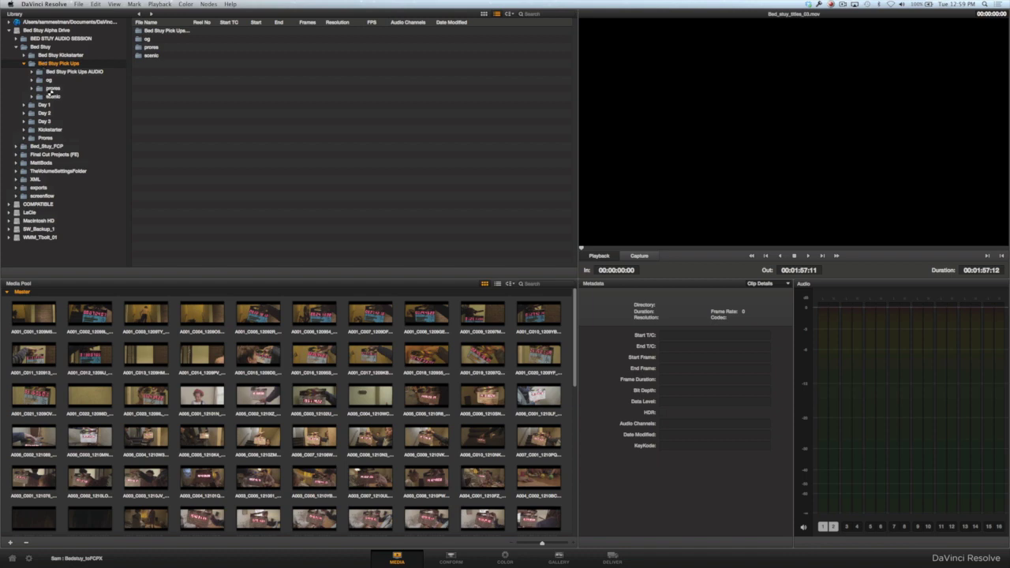
left_click(51, 89)
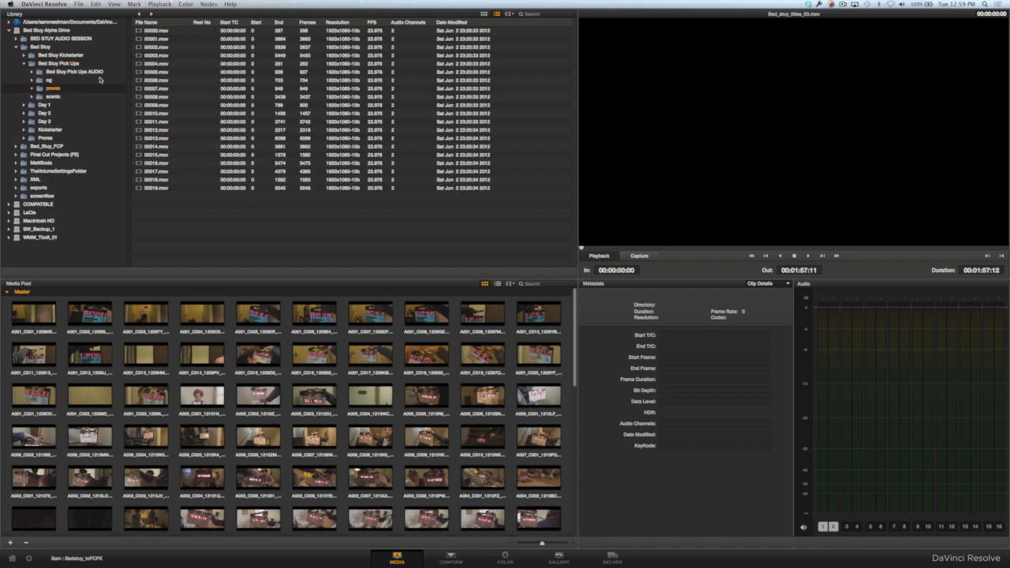
left_click(153, 31)
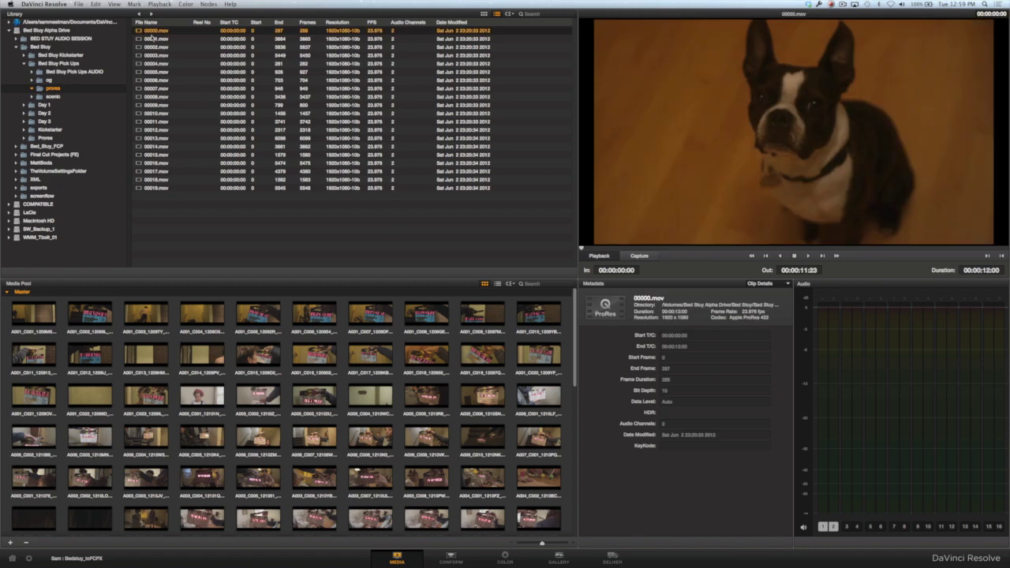
left_click(150, 189, "shift")
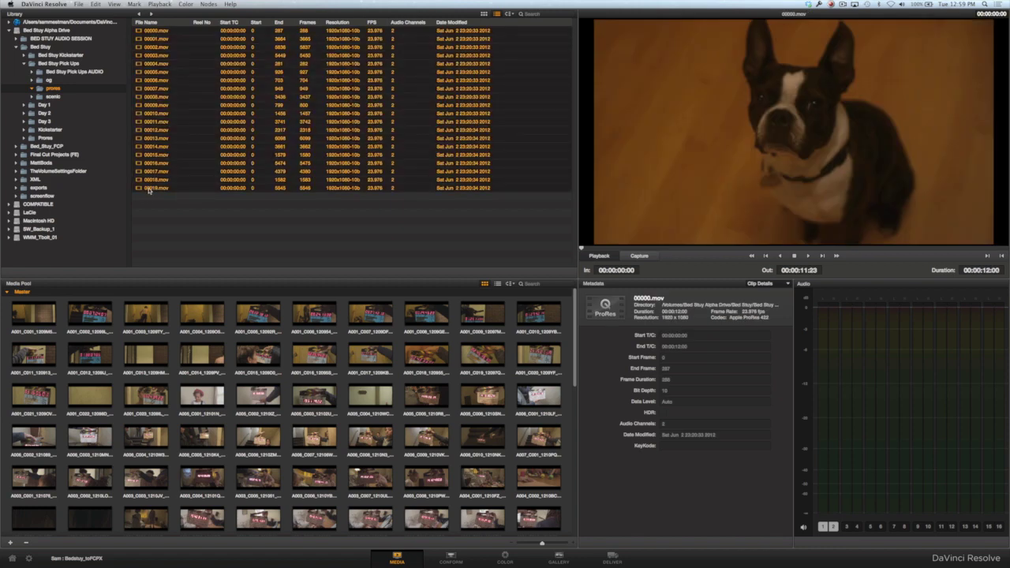
left_click_drag(148, 190, 177, 420)
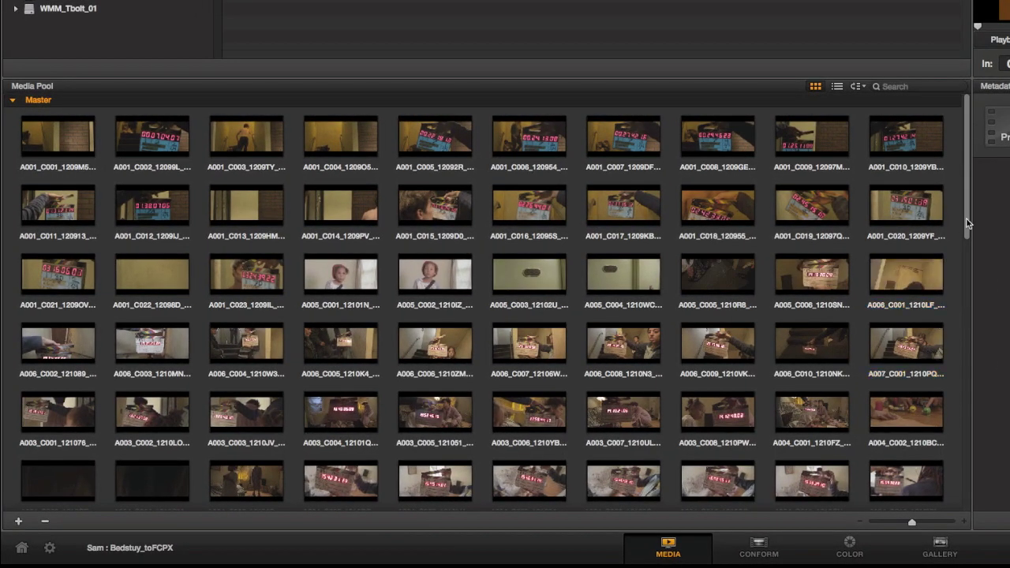
left_click_drag(969, 224, 954, 503)
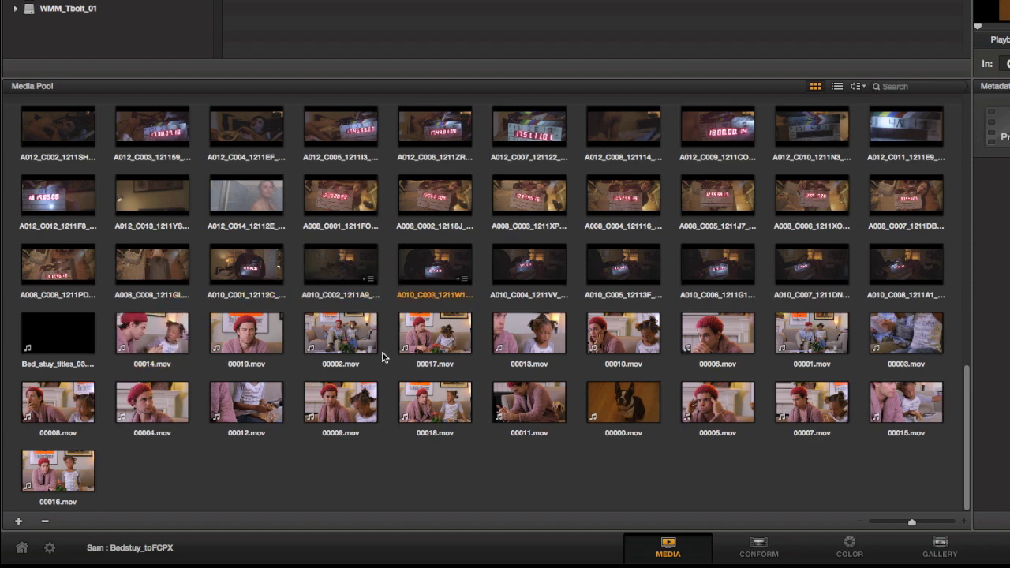
- Import BED_STUY_forresolve XML from the FCP7 folder as a timeline, with source-clip auto-import unchecked
left_click(754, 551)
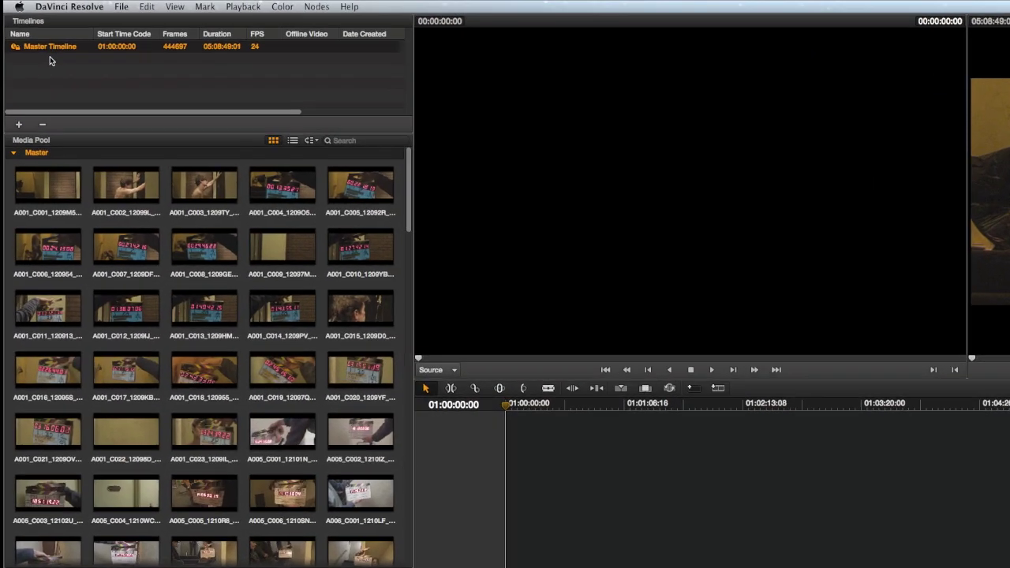
right_click(31, 40)
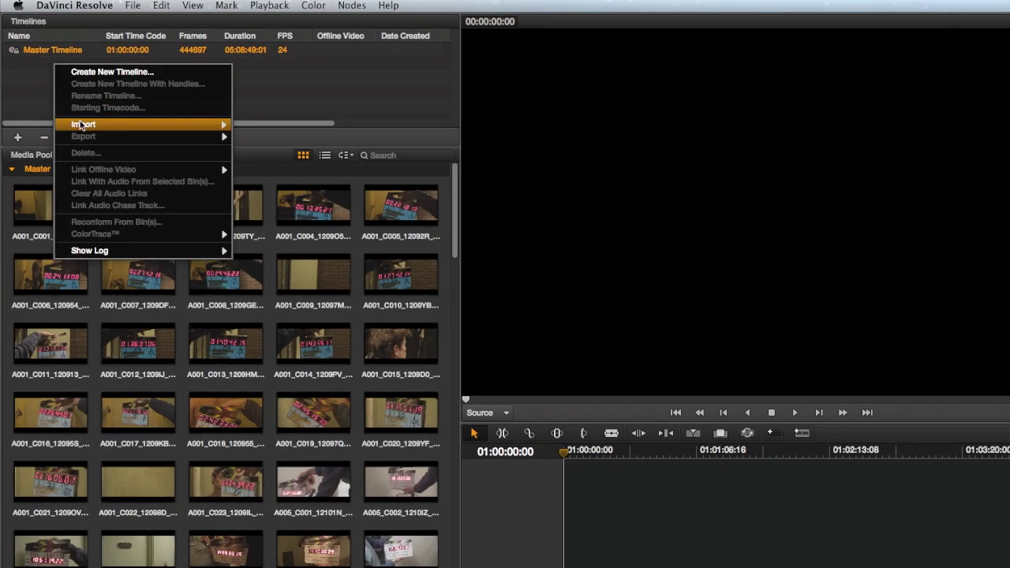
mouse_move(82, 125)
left_click(253, 129)
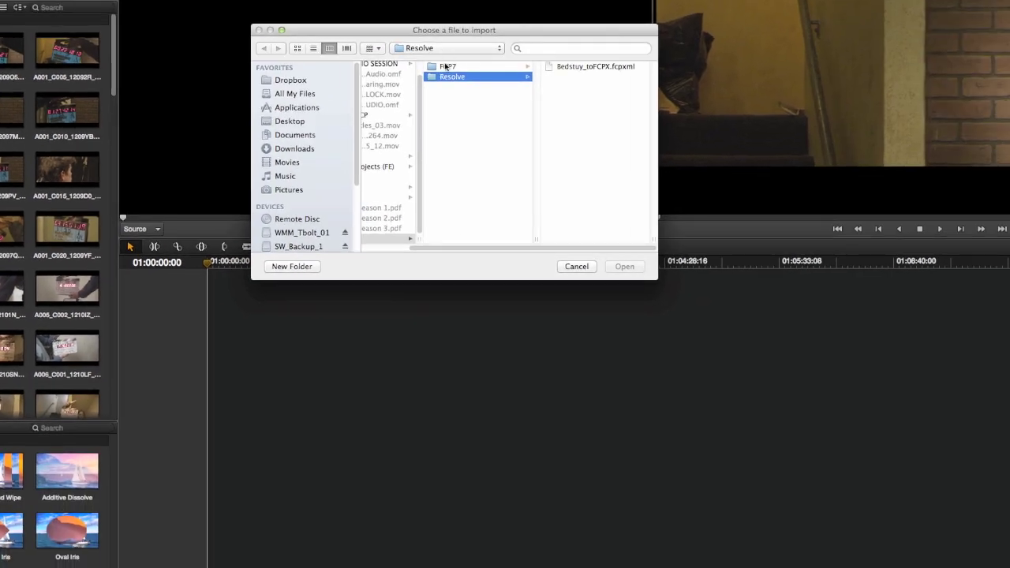
left_click(841, 223)
left_click(554, 76)
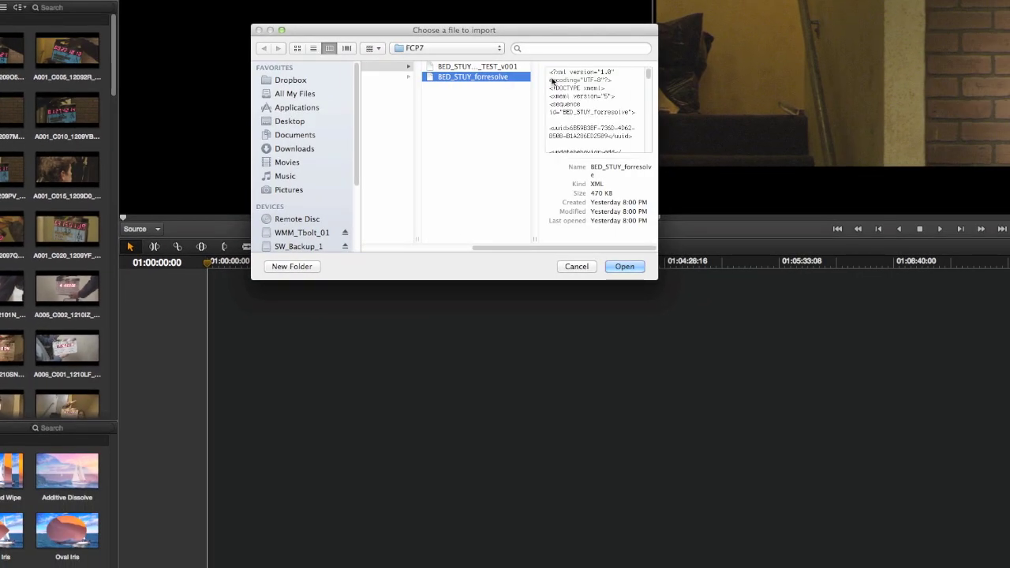
left_click(627, 269)
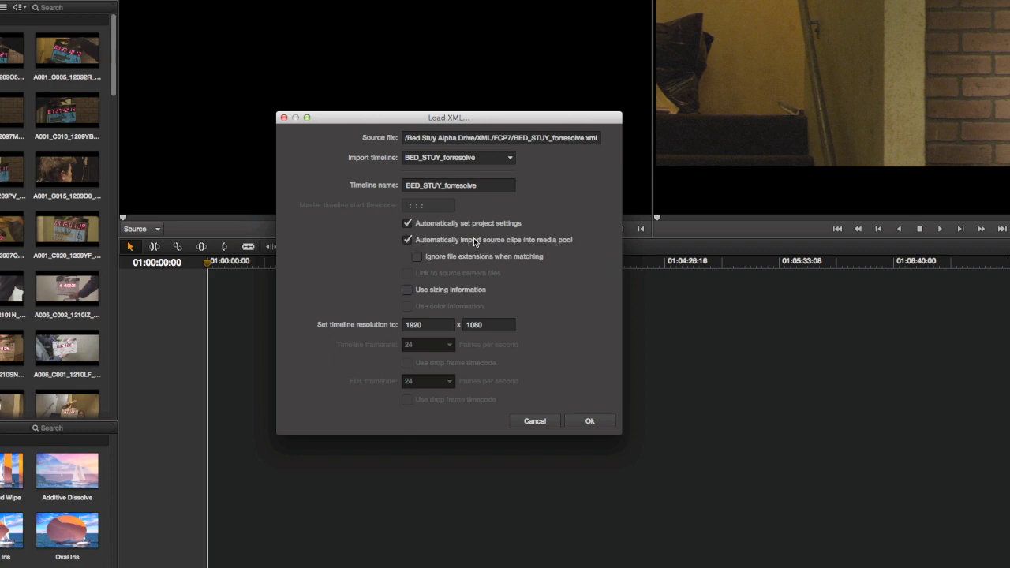
left_click(408, 239)
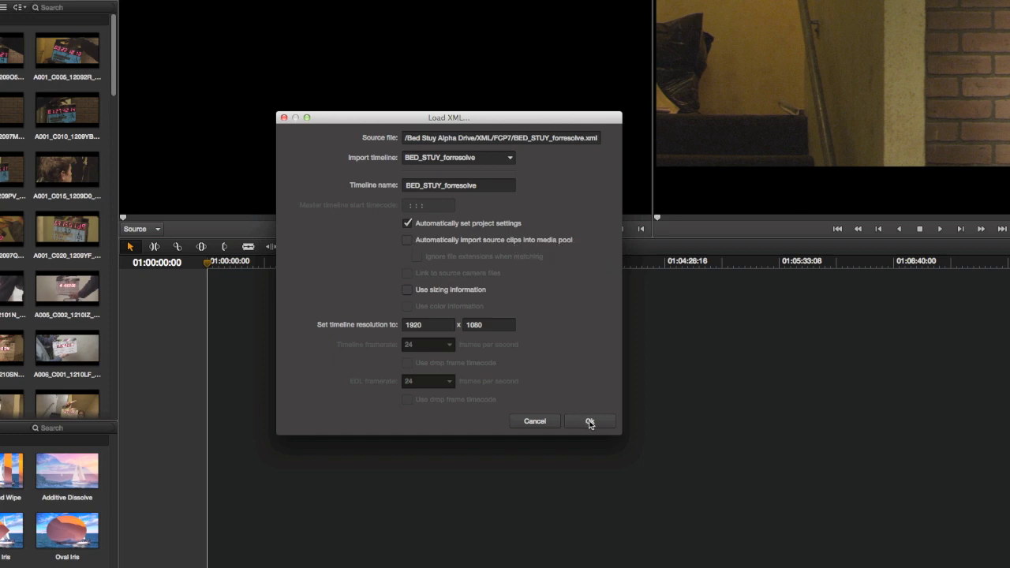
left_click(590, 422)
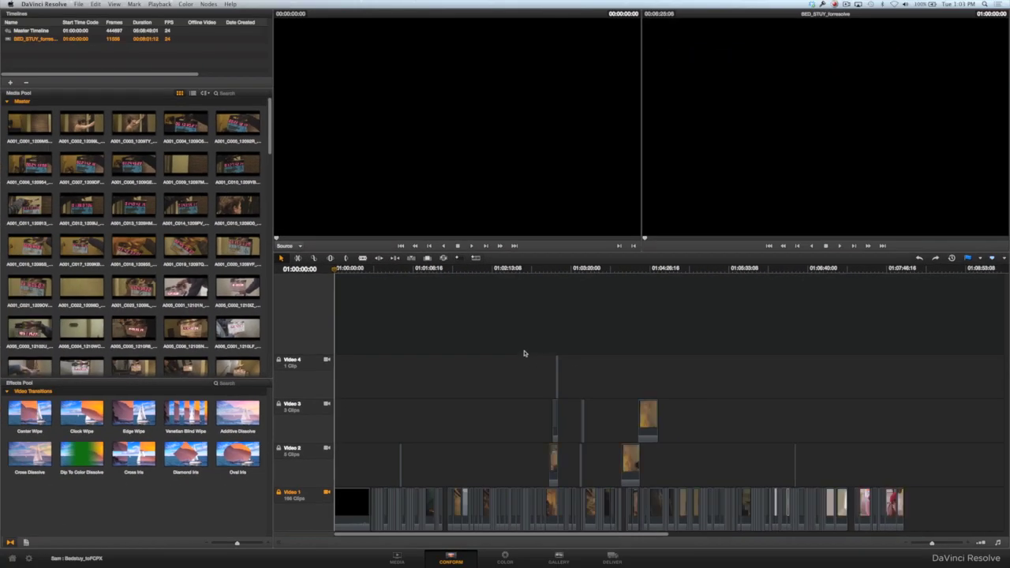
key("super+s")
left_click_drag(349, 271, 668, 319)
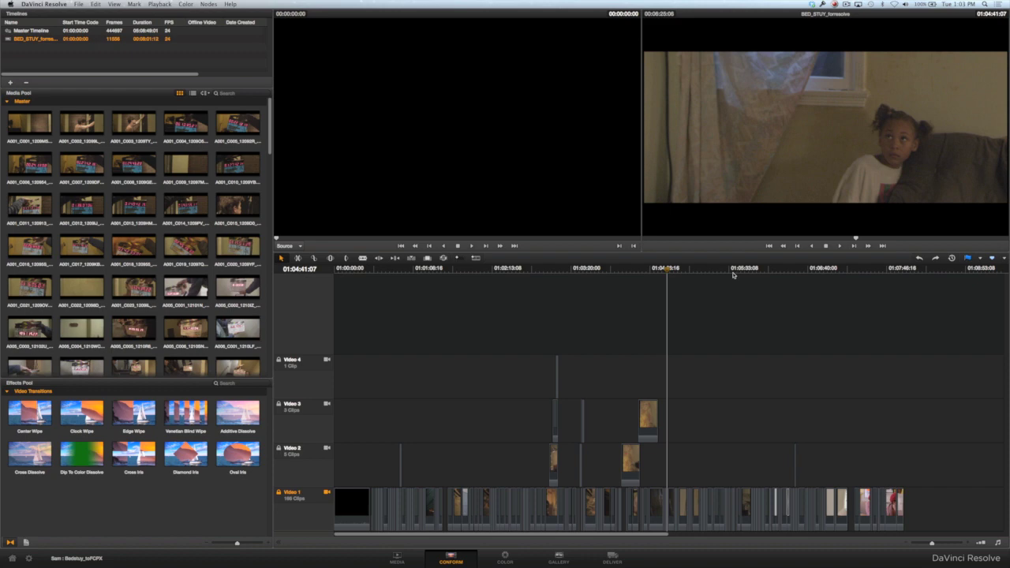
left_click_drag(734, 270, 480, 294)
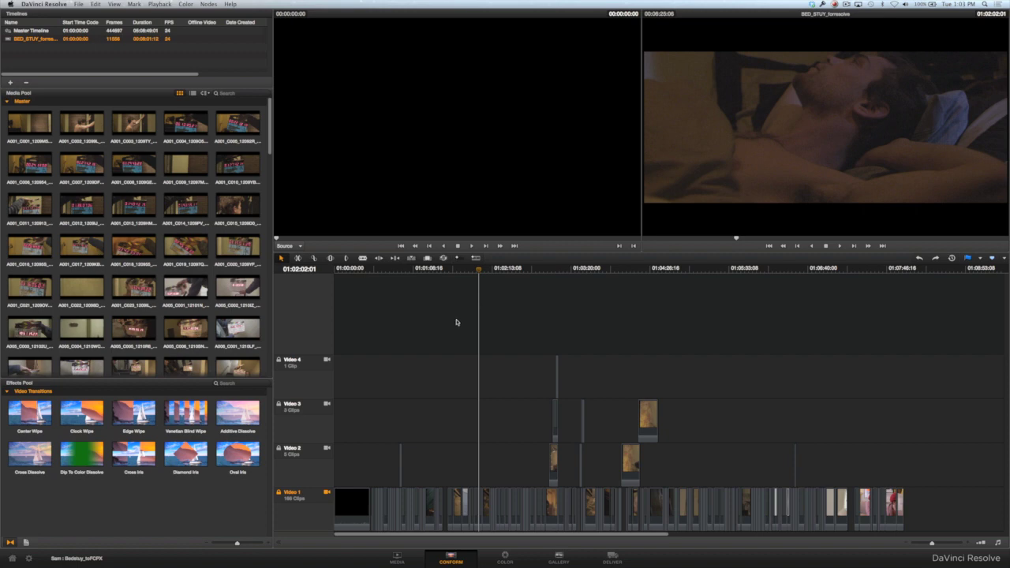
- Load the BED_STUY_forresolve timeline and create a new FCPX folder inside XML for its export
double_click(19, 40)
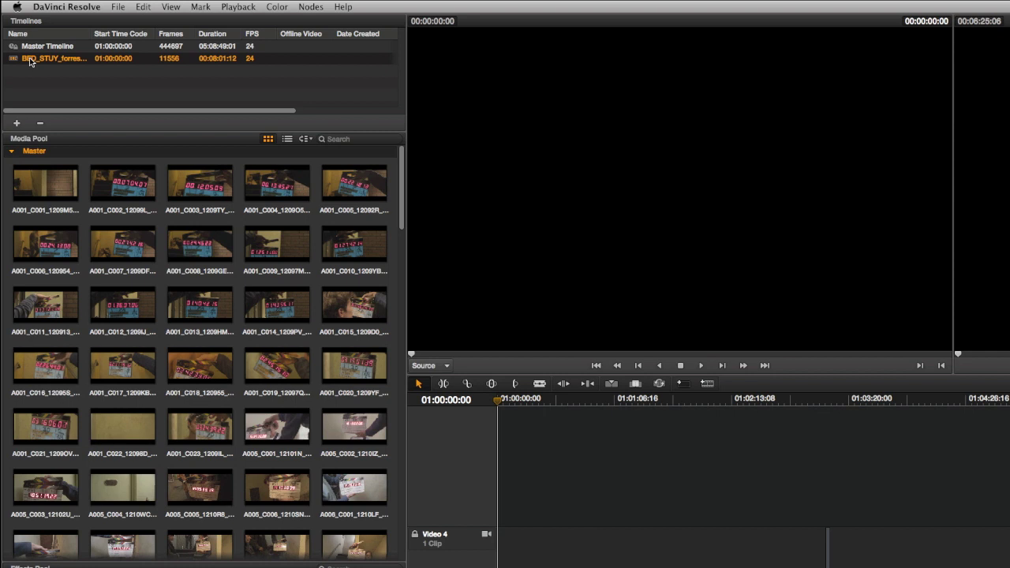
left_click(117, 10)
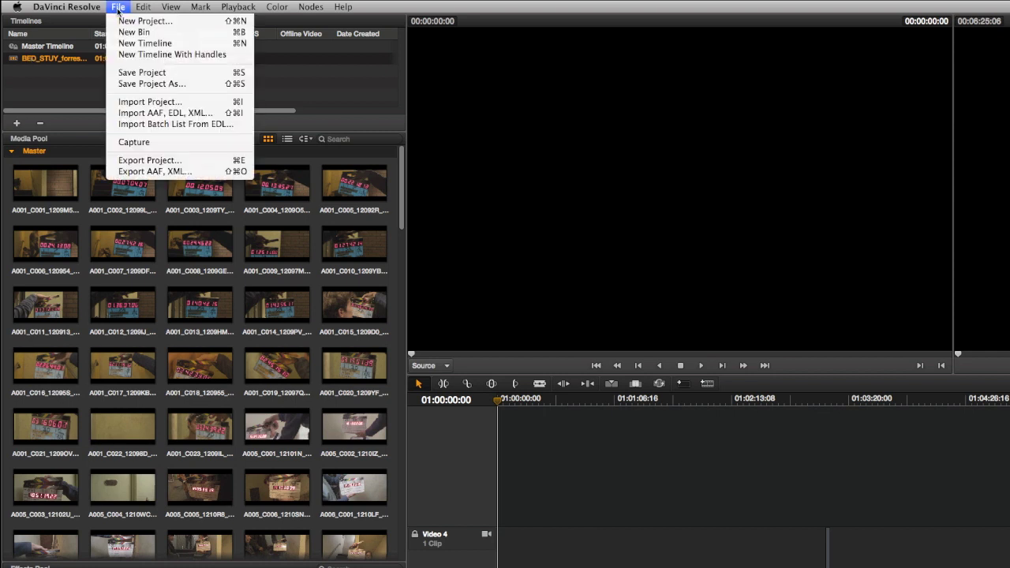
left_click(163, 172)
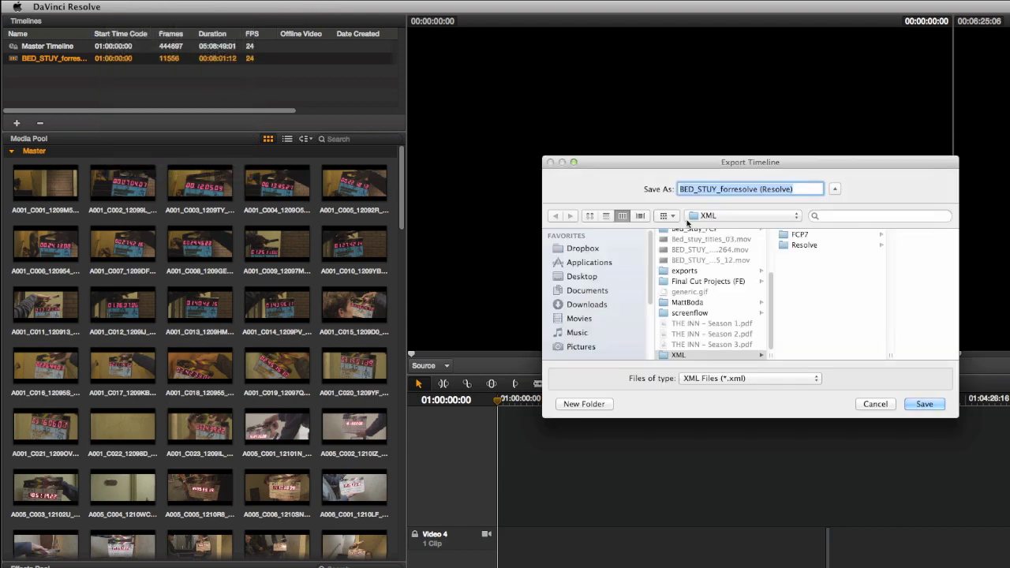
left_click(677, 355)
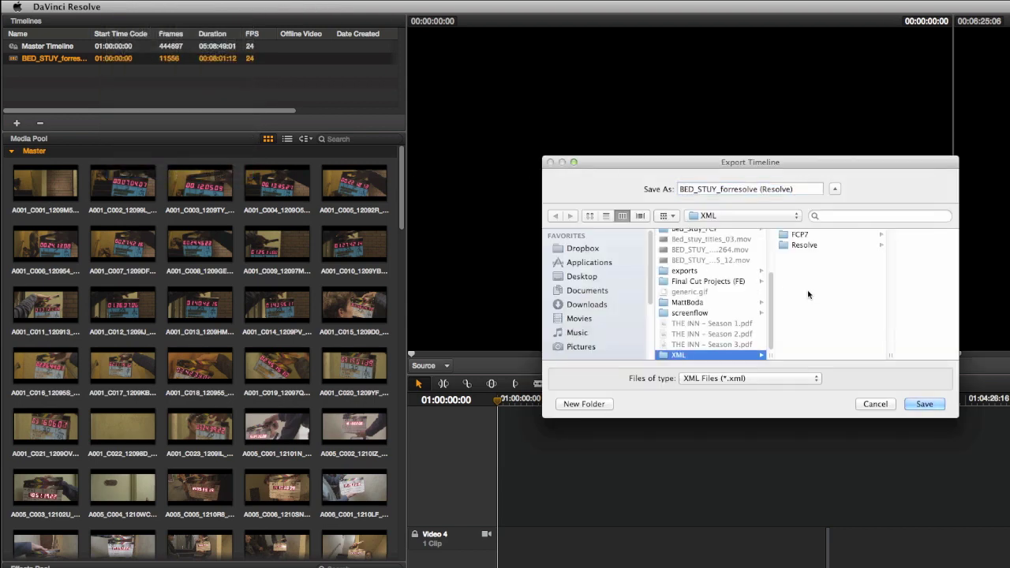
left_click(583, 403)
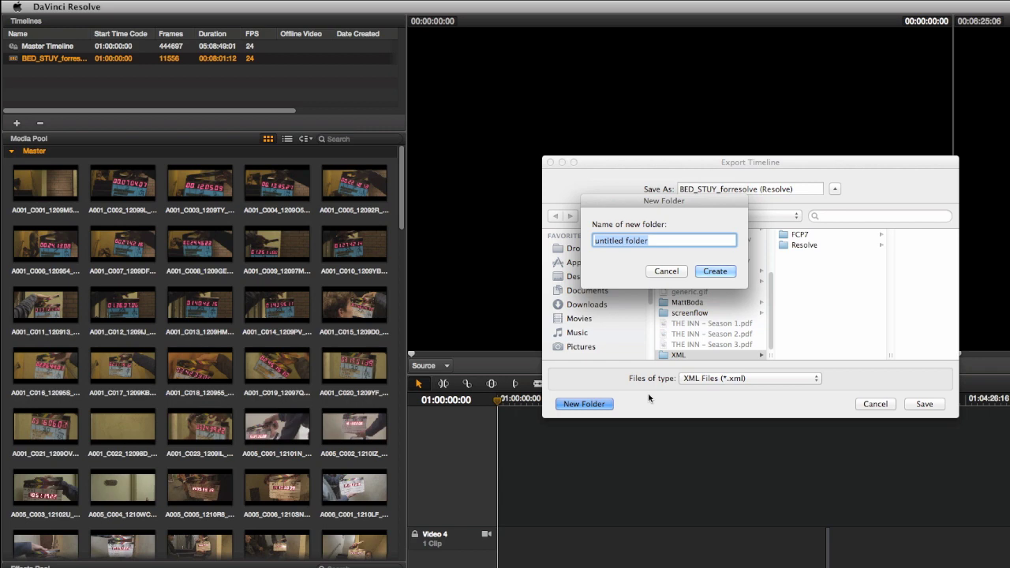
type("FCPX")
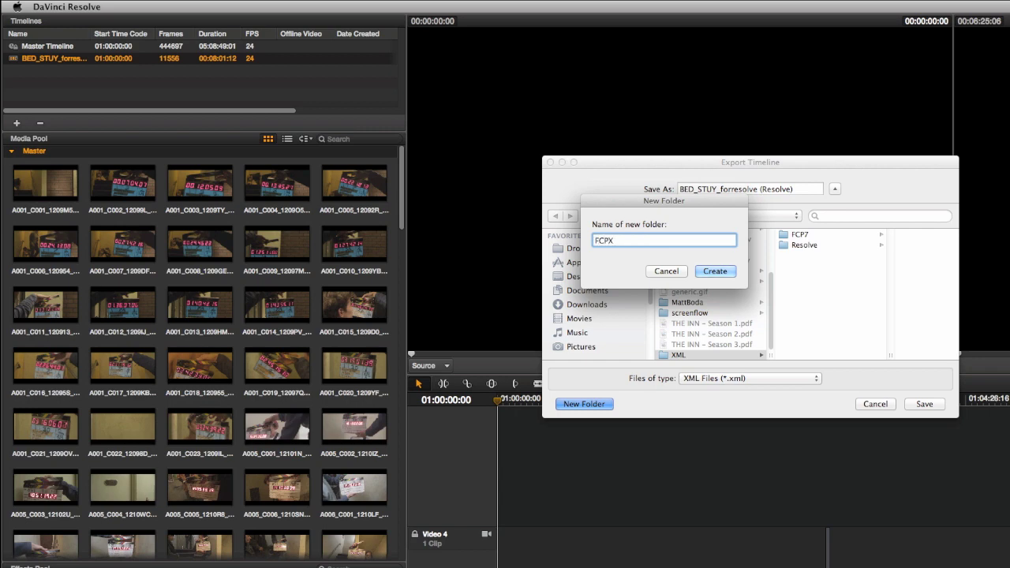
key("Return")
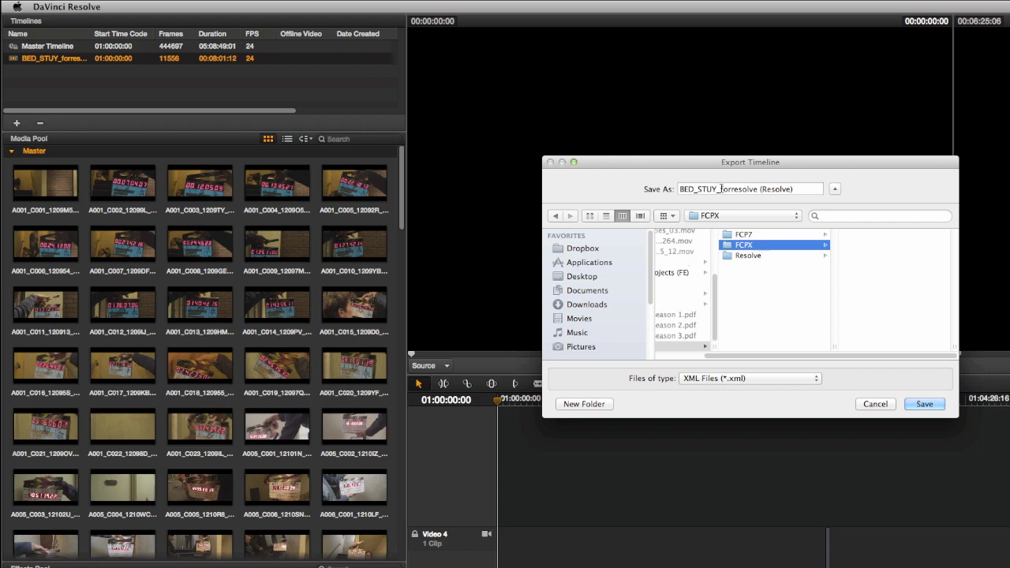
- Rename the export file to BED_STUY_fromResolve and save it
triple_click(718, 188)
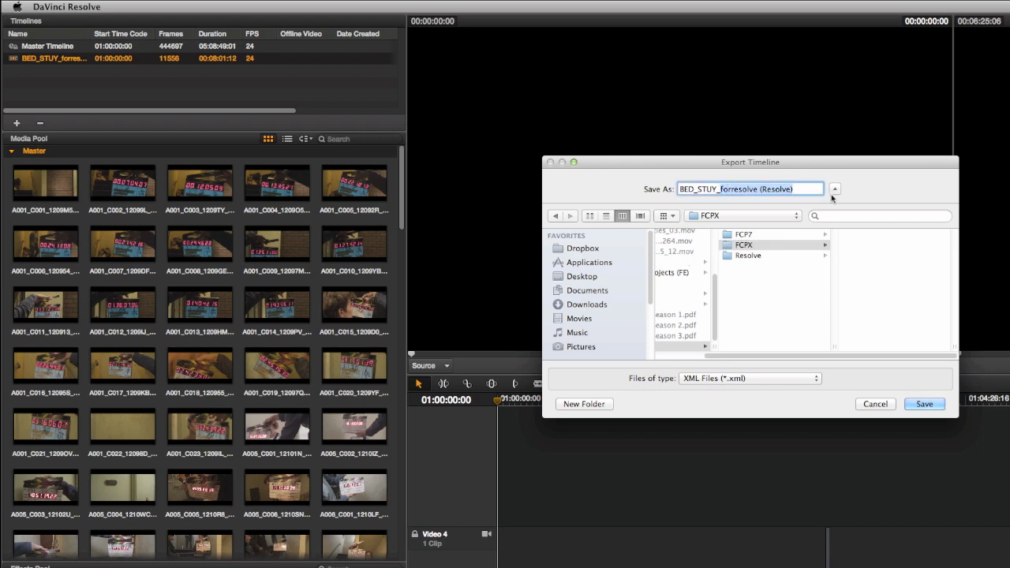
type("from")
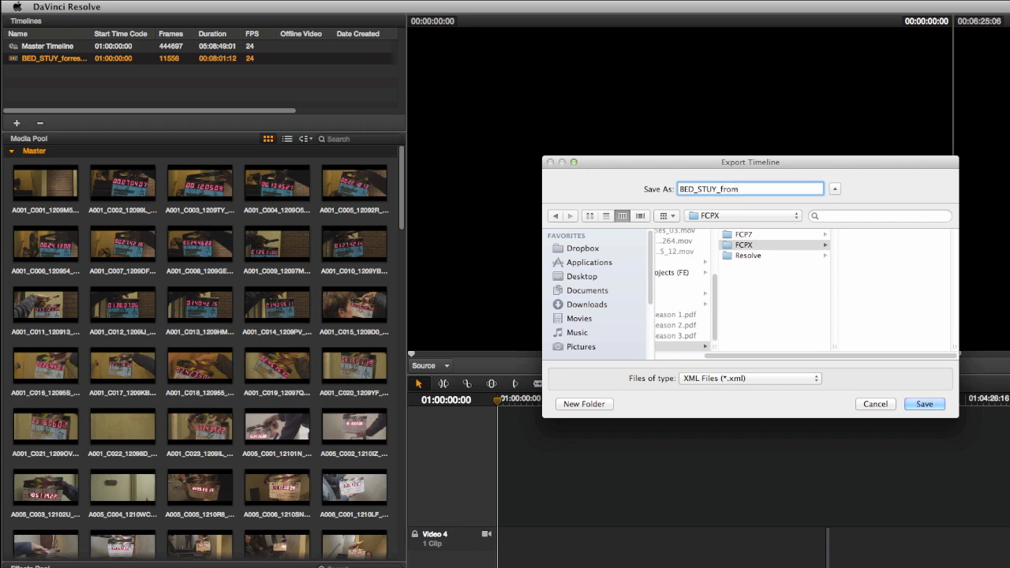
type("Resolve")
left_click(921, 405)
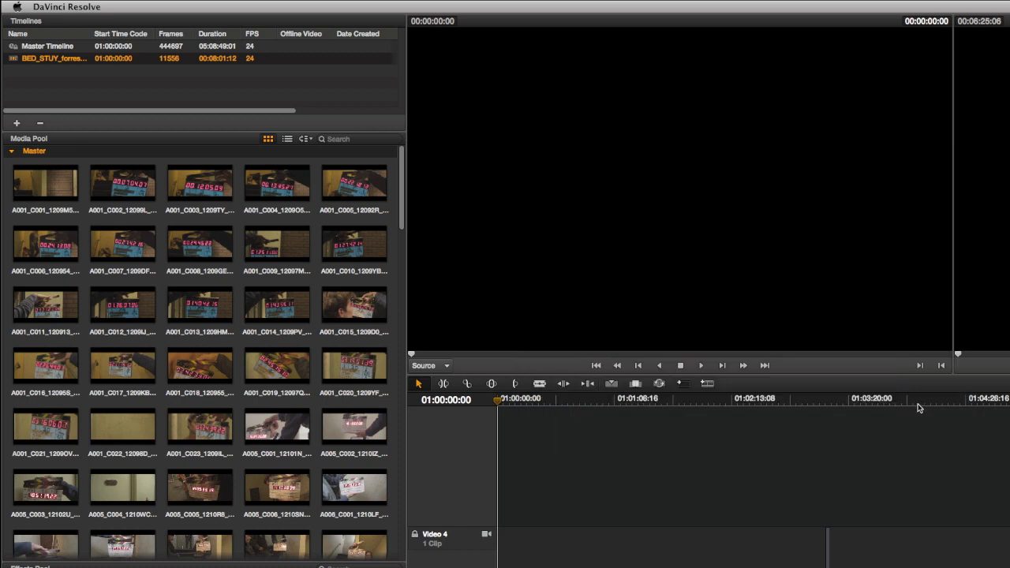